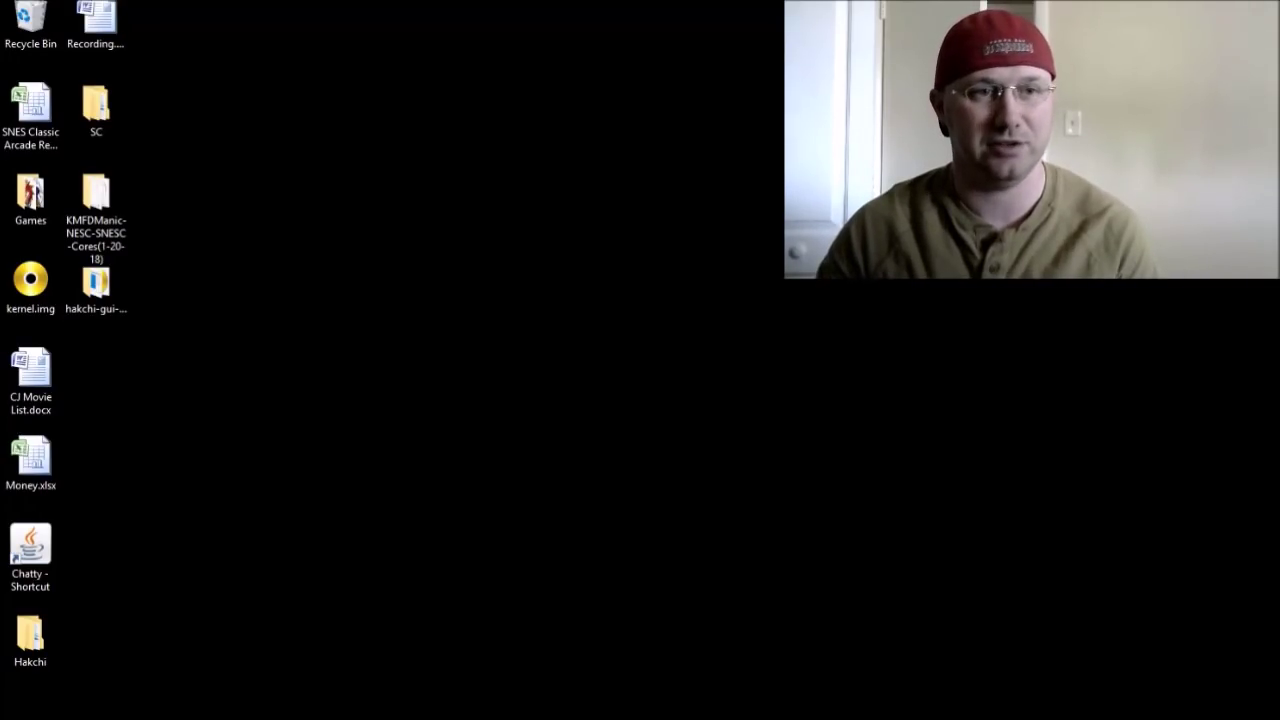
Step: Copy dtm_external_retroarch_1_11_18.hmod from _km_Xtras > _USB-HOST > HMODS in the KMFDManic cores folder and close the window
{"action": "double_click", "coordinate": [110, 212]}
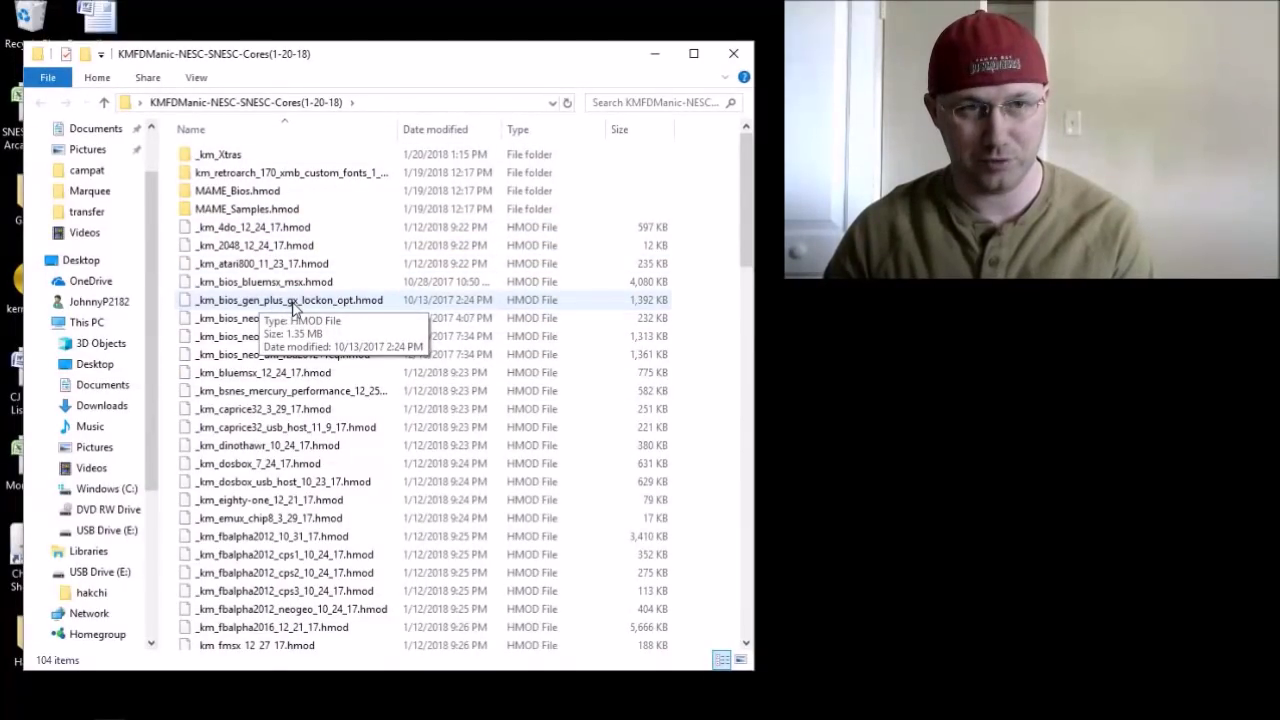
{"action": "left_click", "coordinate": [232, 157]}
{"action": "double_click", "coordinate": [232, 157]}
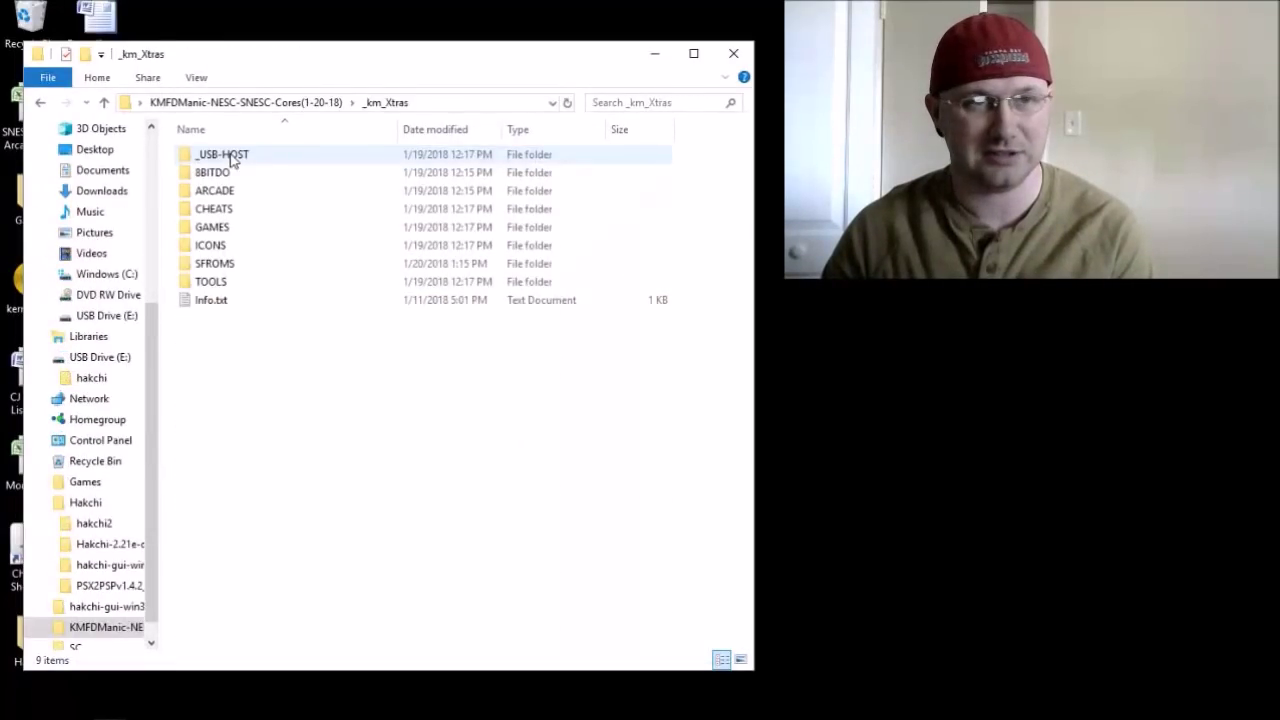
{"action": "double_click", "coordinate": [232, 157]}
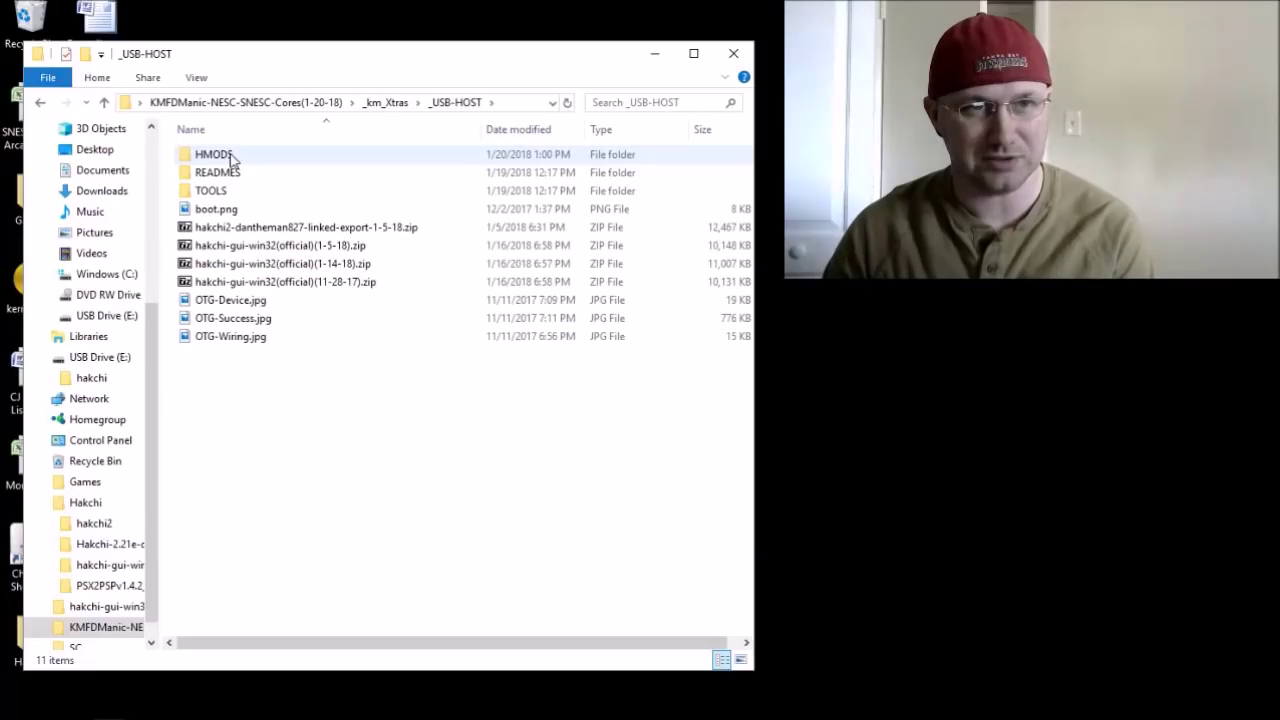
{"action": "double_click", "coordinate": [230, 158]}
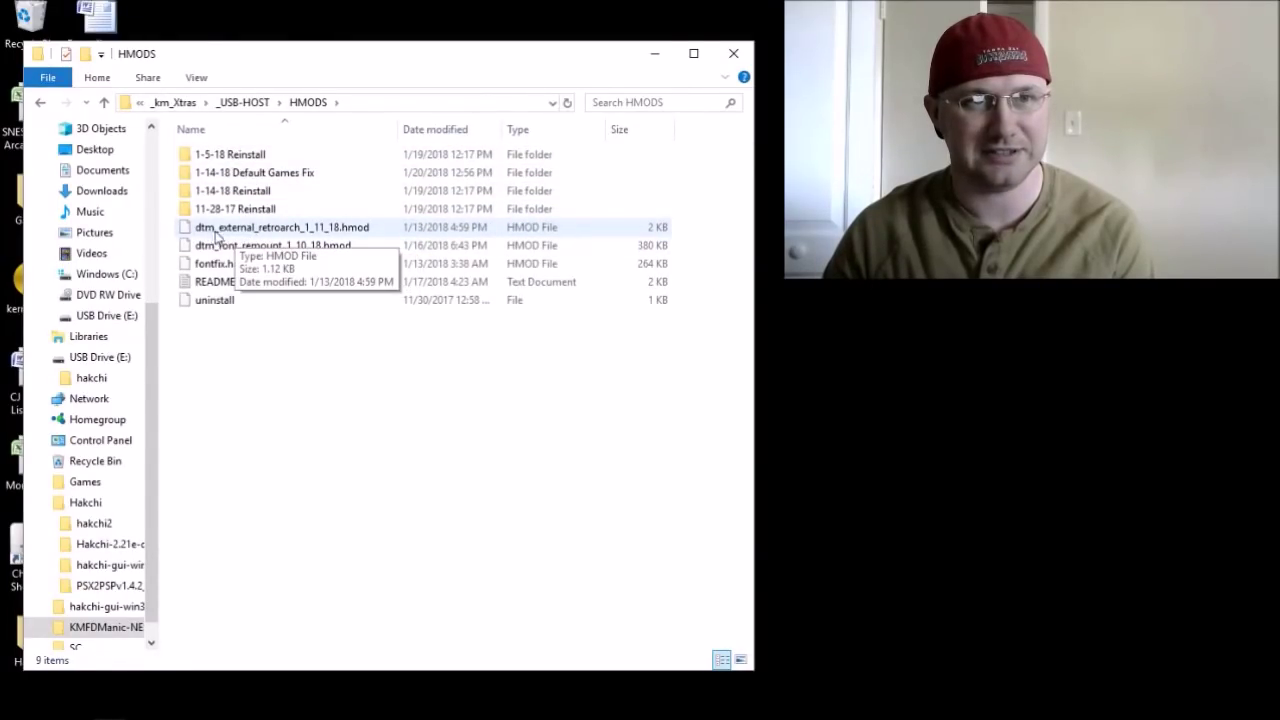
{"action": "right_click", "coordinate": [291, 233]}
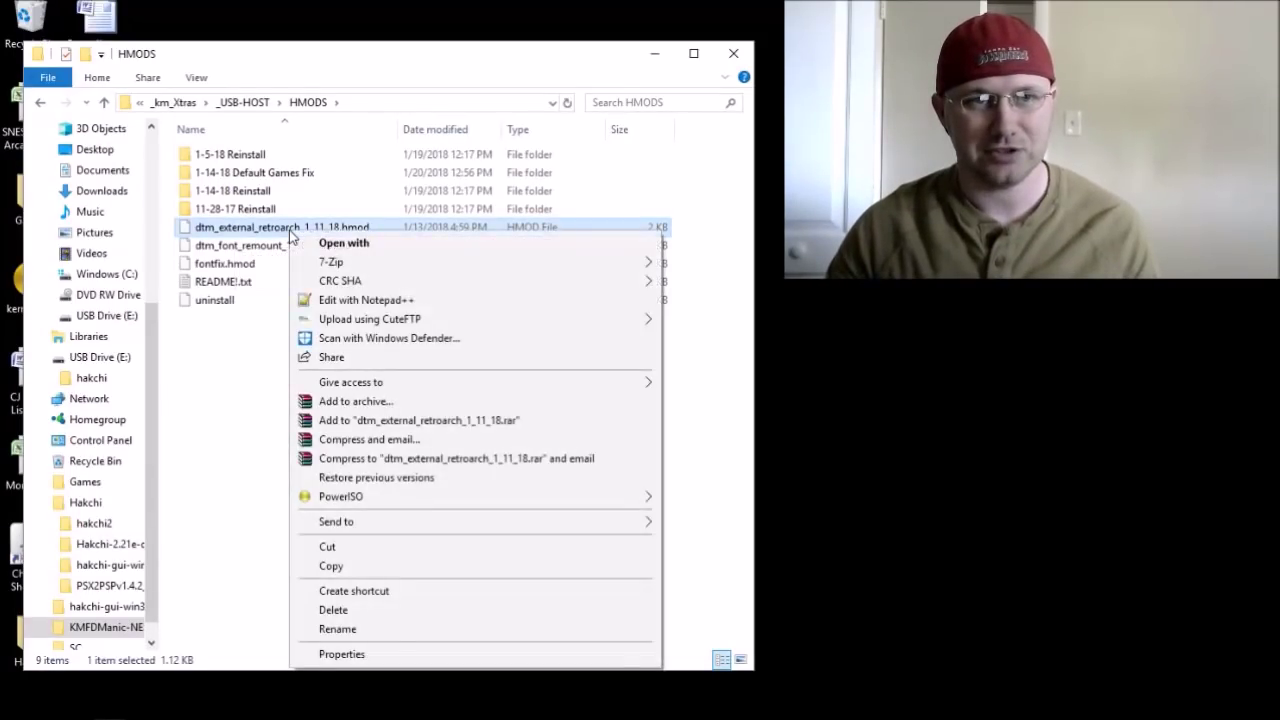
{"action": "left_click", "coordinate": [360, 569]}
{"action": "left_click", "coordinate": [733, 53]}
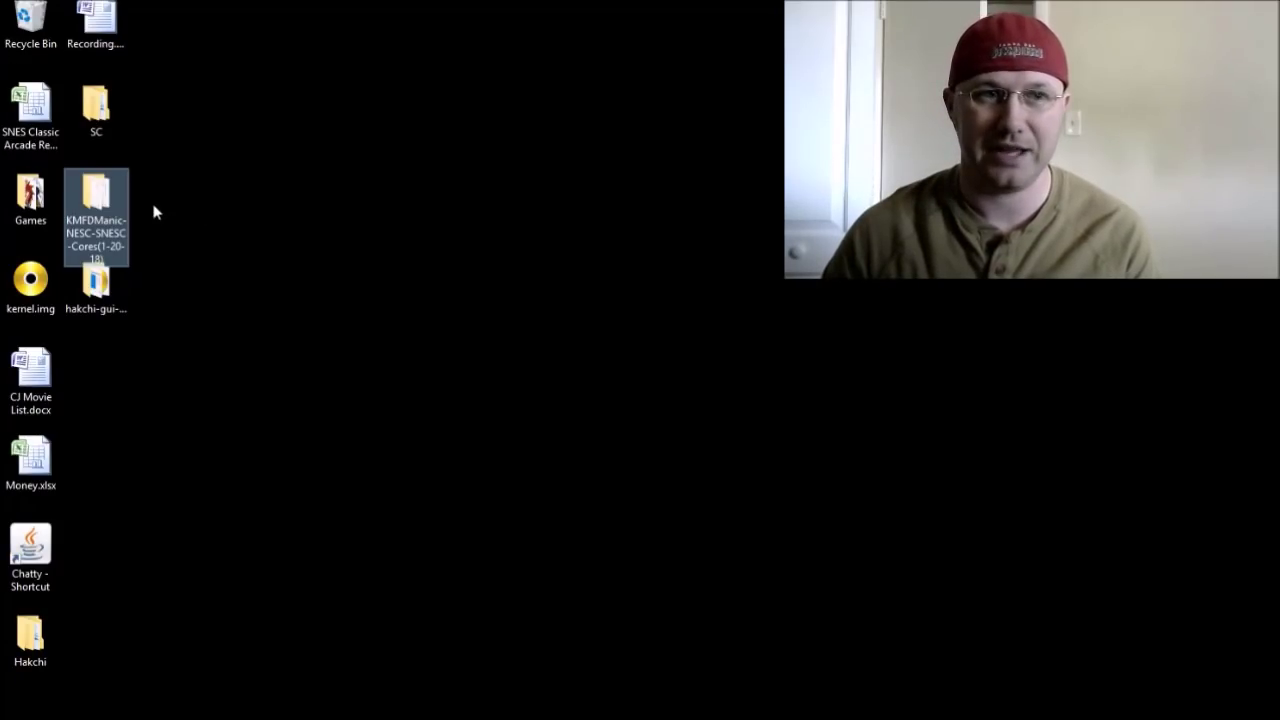
Step: Reopen the cores folder's _USB-HOST HMODS subfolder to review where dtm_external_retroarch_1_11_18.hmod is stored, and close it
{"action": "double_click", "coordinate": [98, 208]}
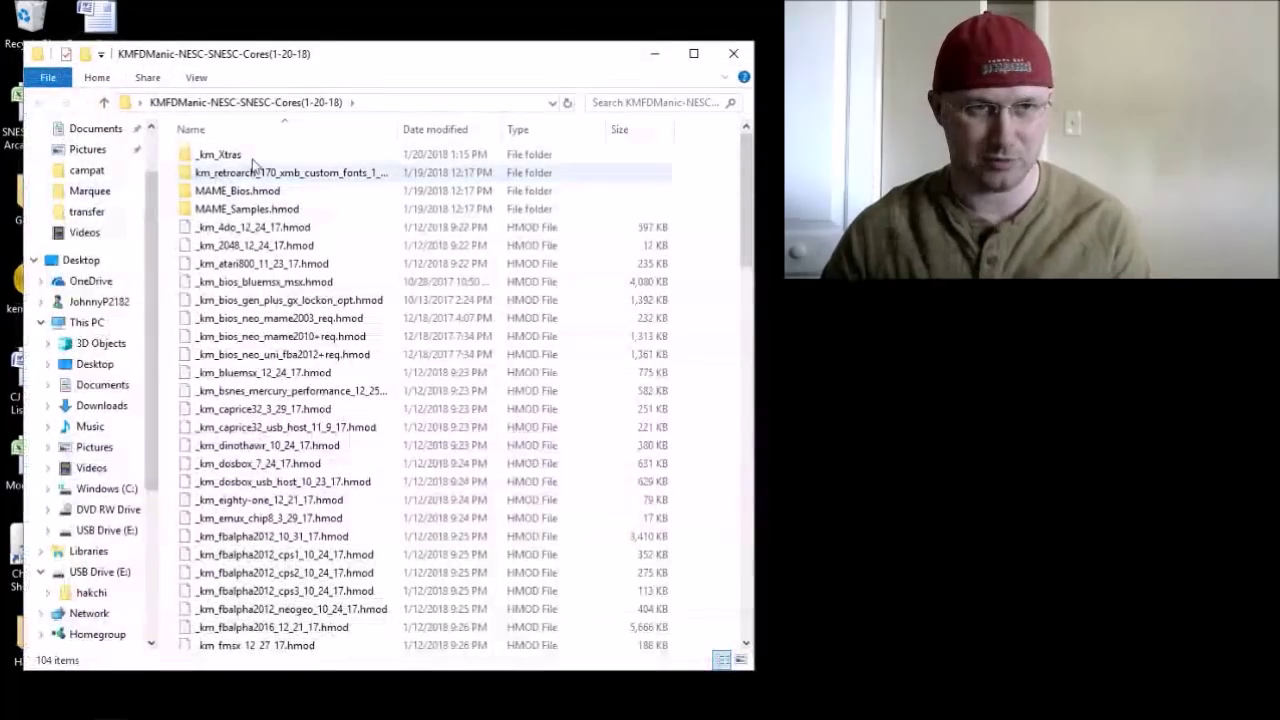
{"action": "double_click", "coordinate": [245, 153]}
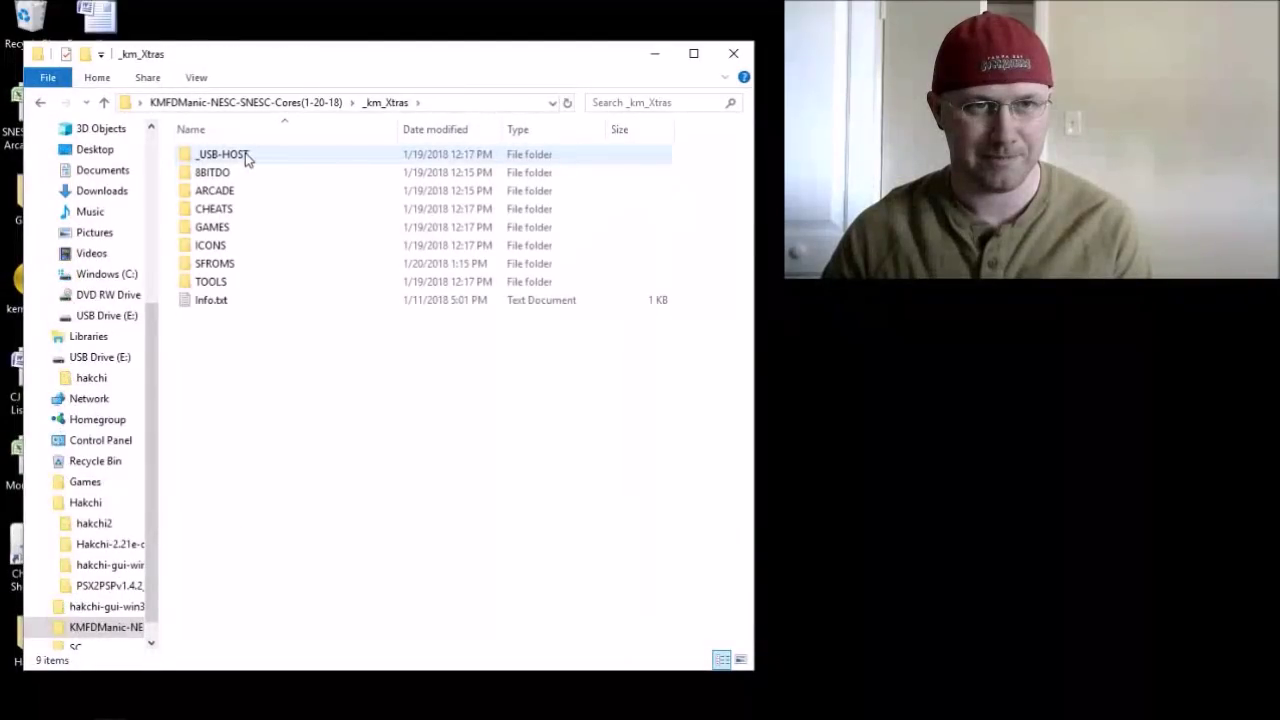
{"action": "double_click", "coordinate": [245, 153]}
{"action": "double_click", "coordinate": [245, 154]}
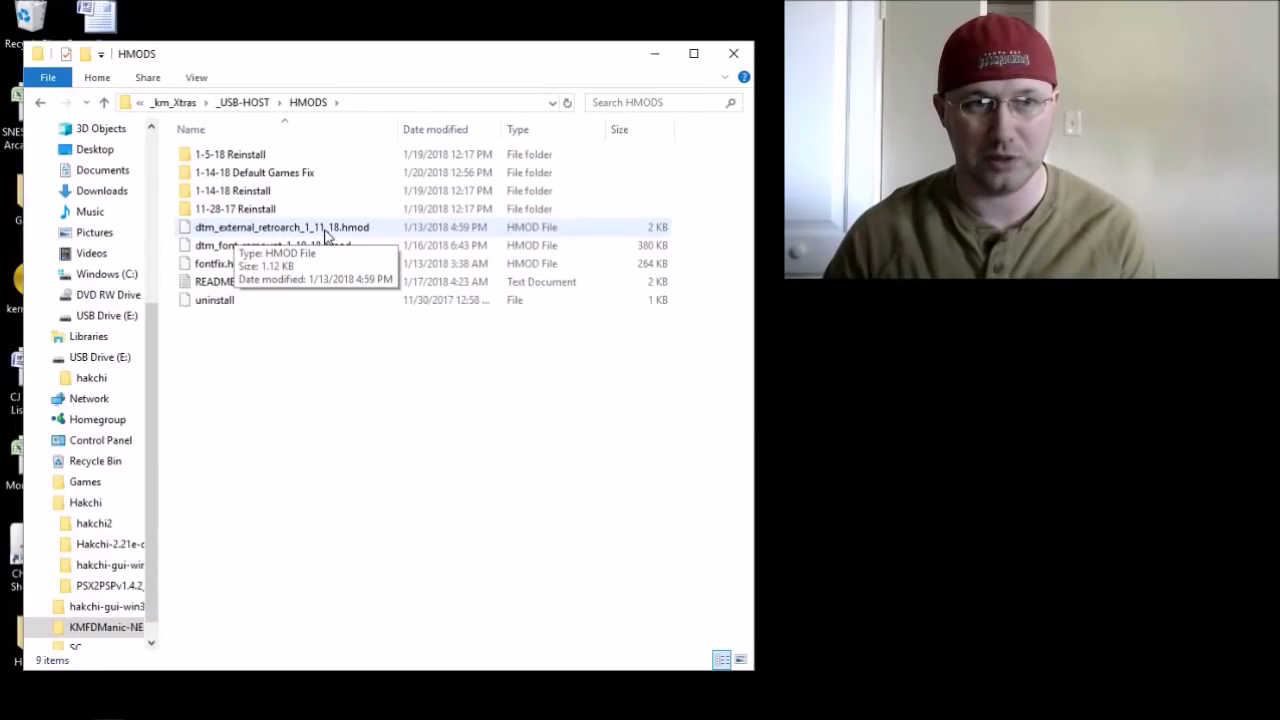
{"action": "left_click", "coordinate": [733, 54]}
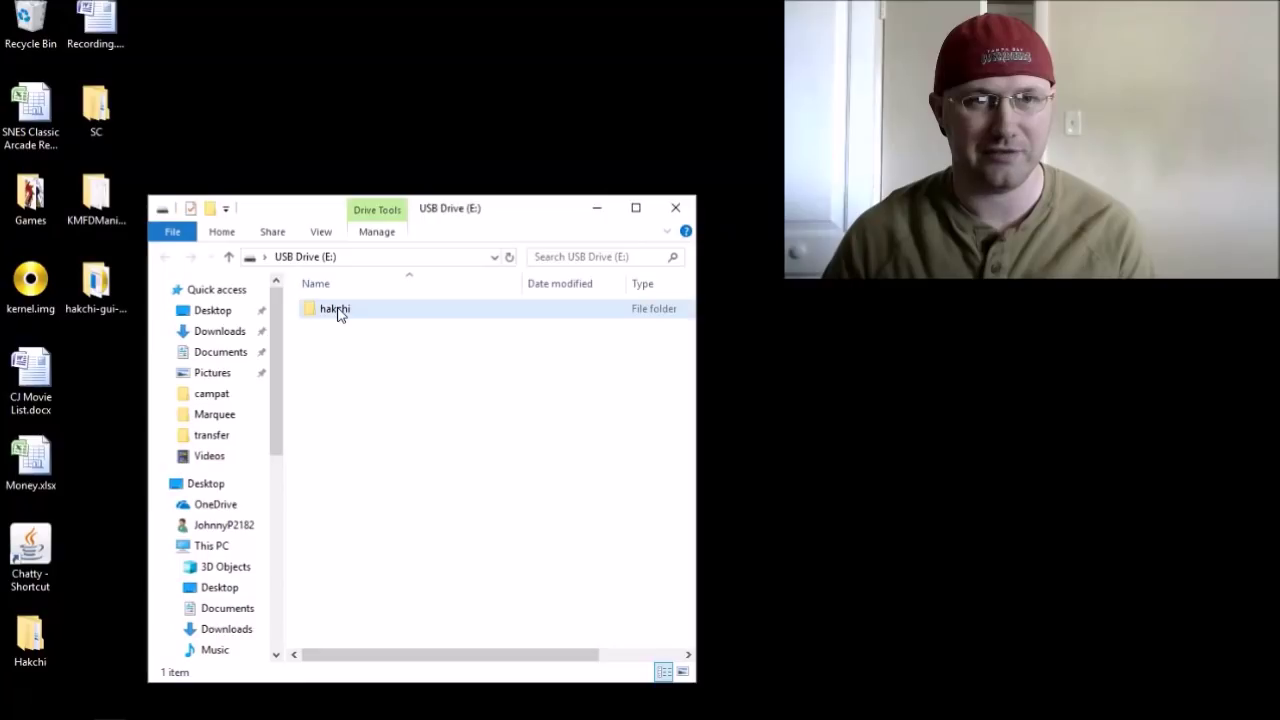
Step: Create a folder named transfer inside the hakchi folder on the USB drive
{"action": "double_click", "coordinate": [336, 310]}
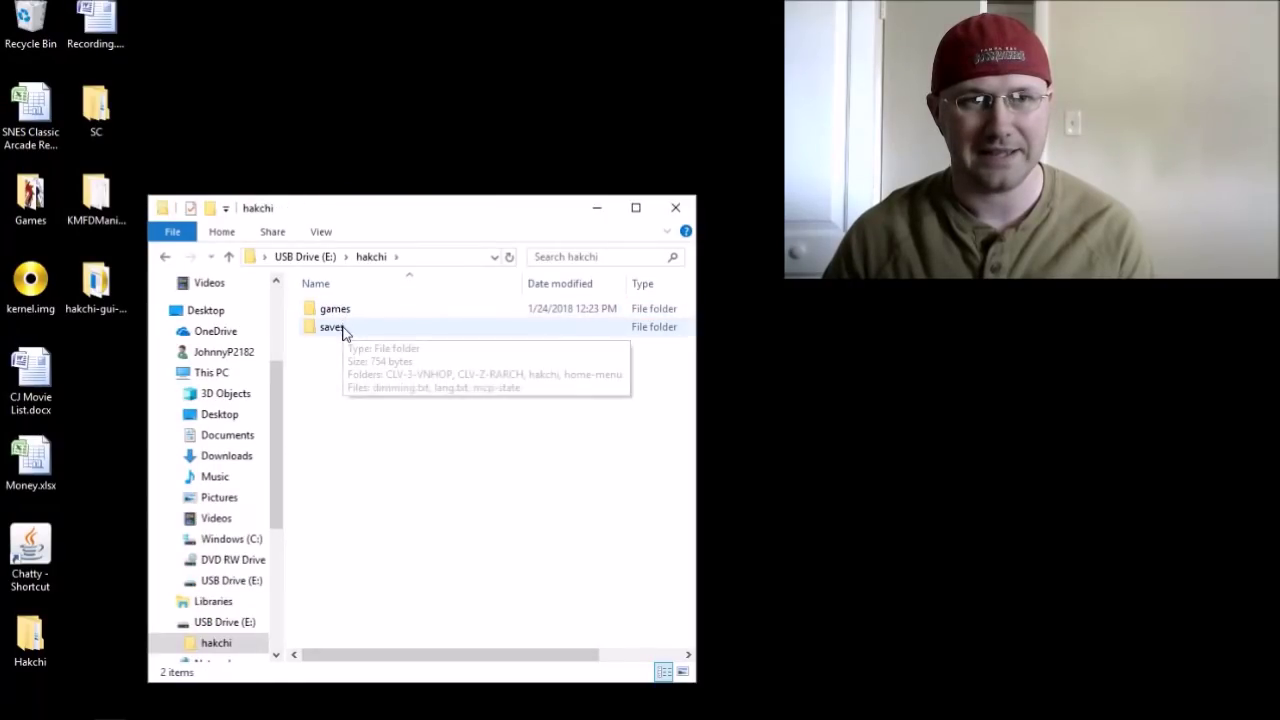
{"action": "right_click", "coordinate": [390, 427]}
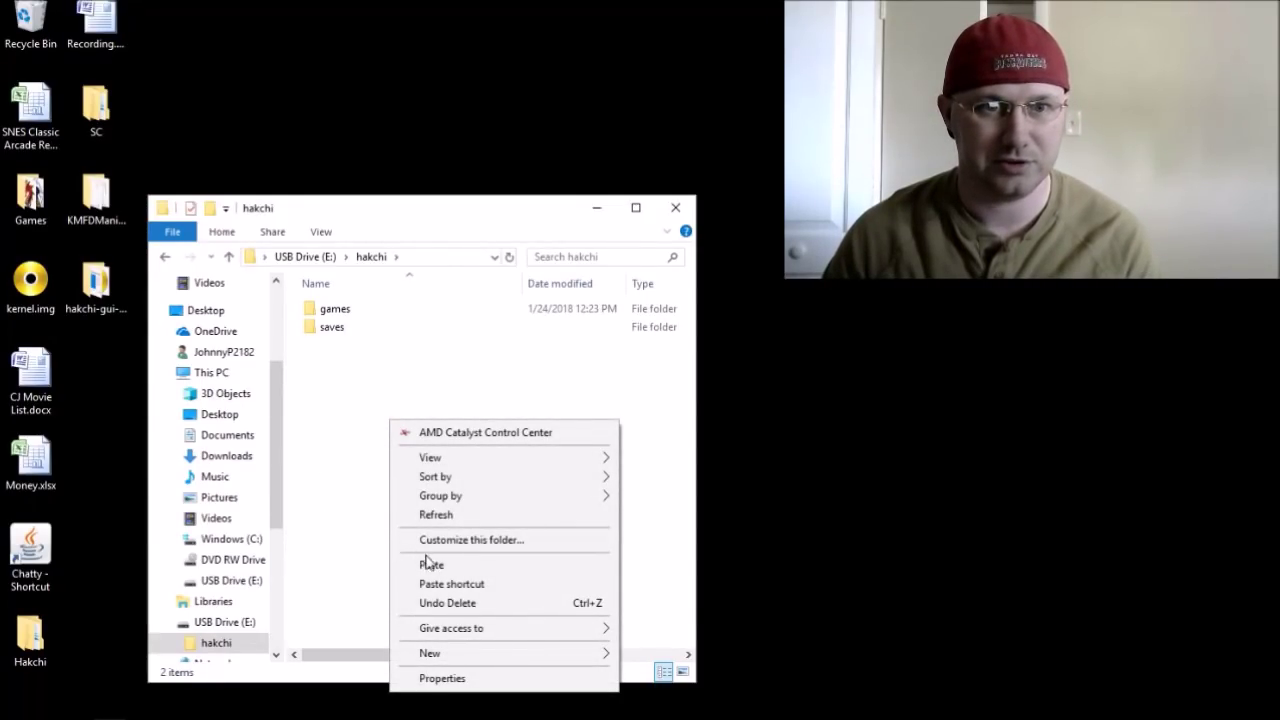
{"action": "mouse_move", "coordinate": [446, 654]}
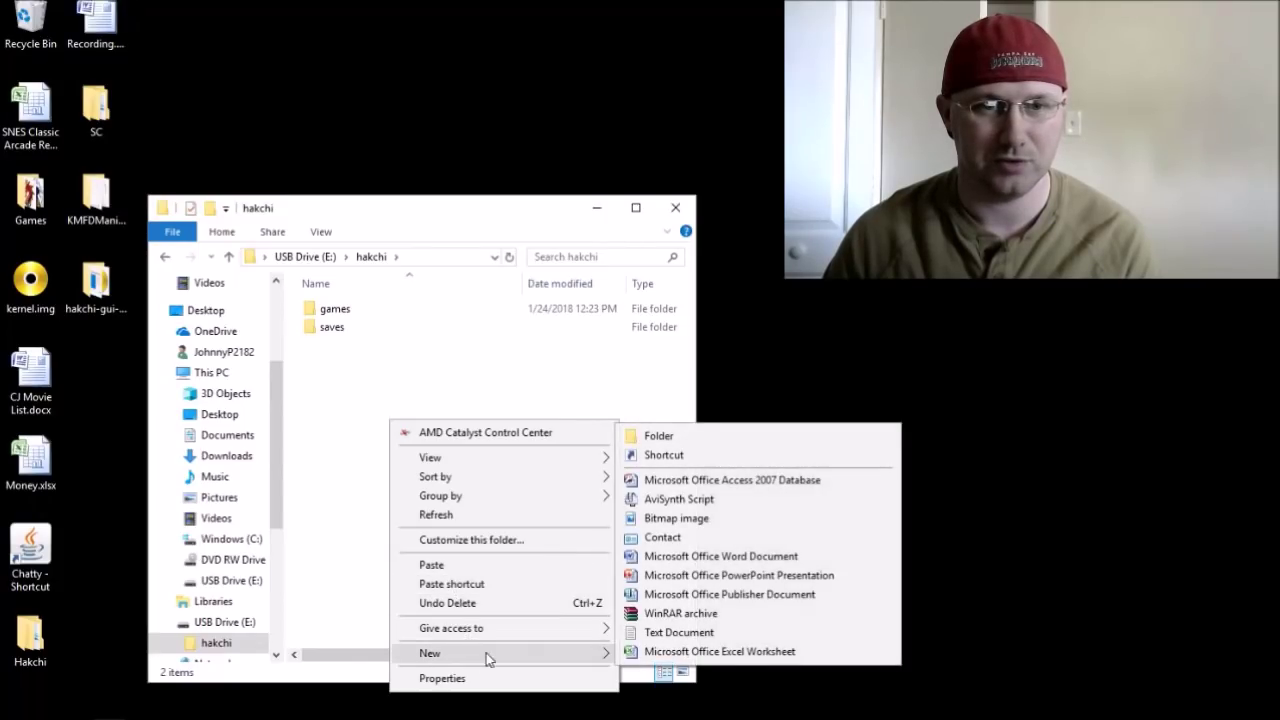
{"action": "left_click", "coordinate": [714, 445]}
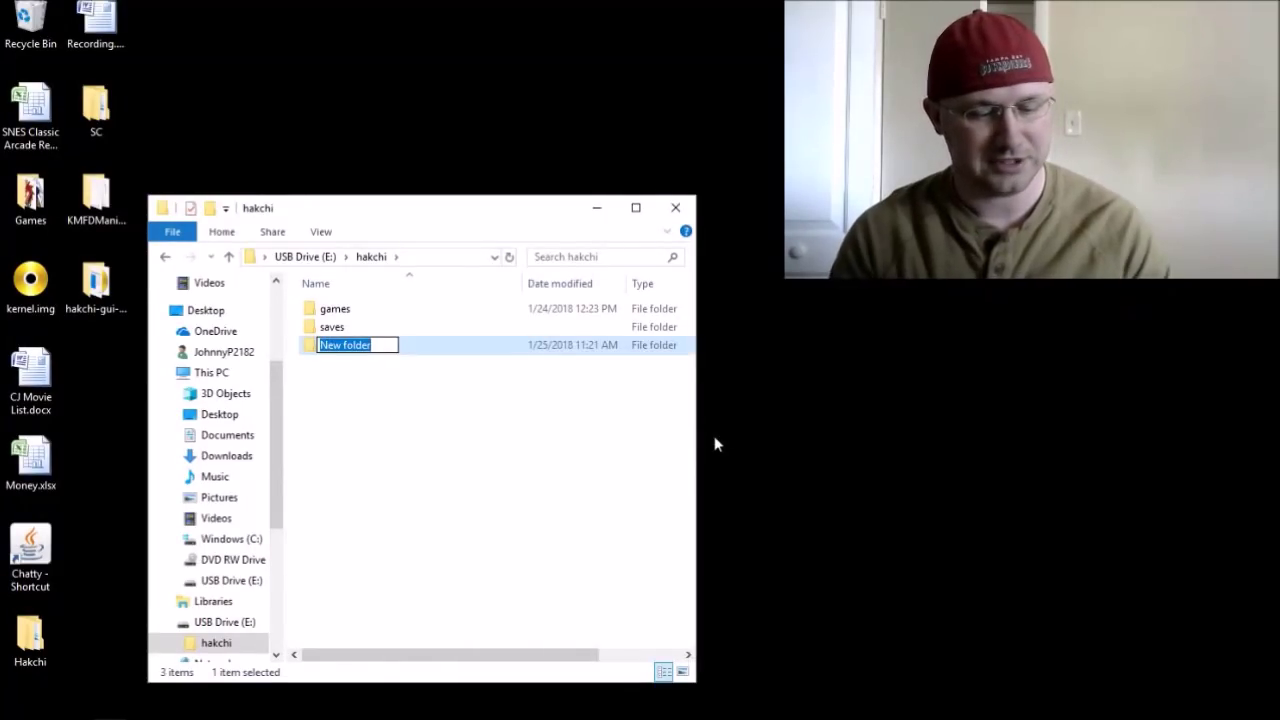
{"action": "type", "text": "transfer"}
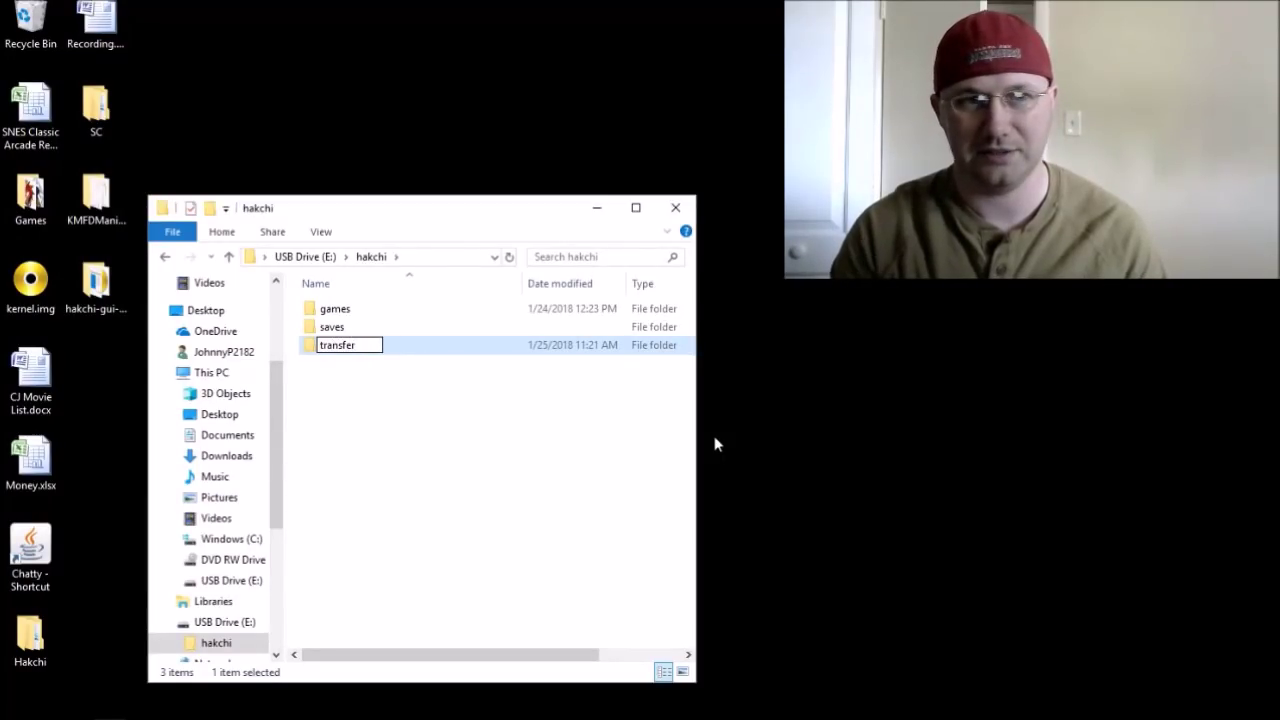
{"action": "key", "text": "Return"}
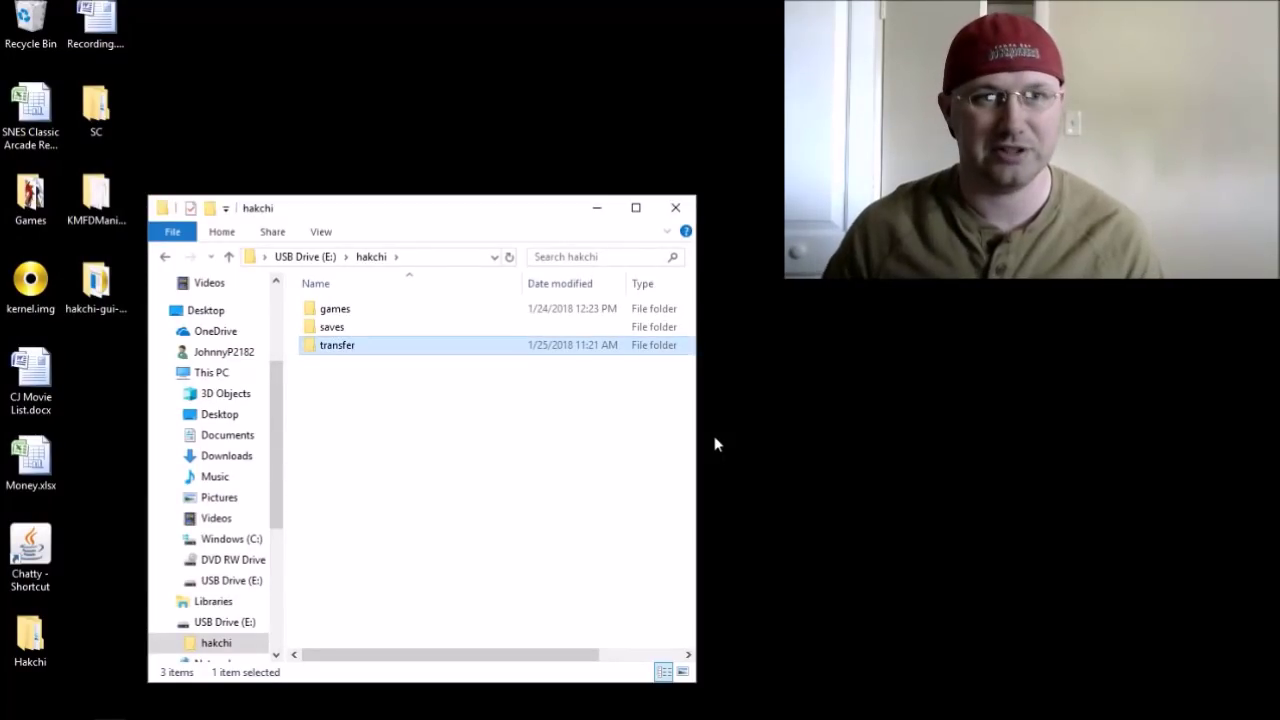
{"action": "left_click", "coordinate": [508, 452]}
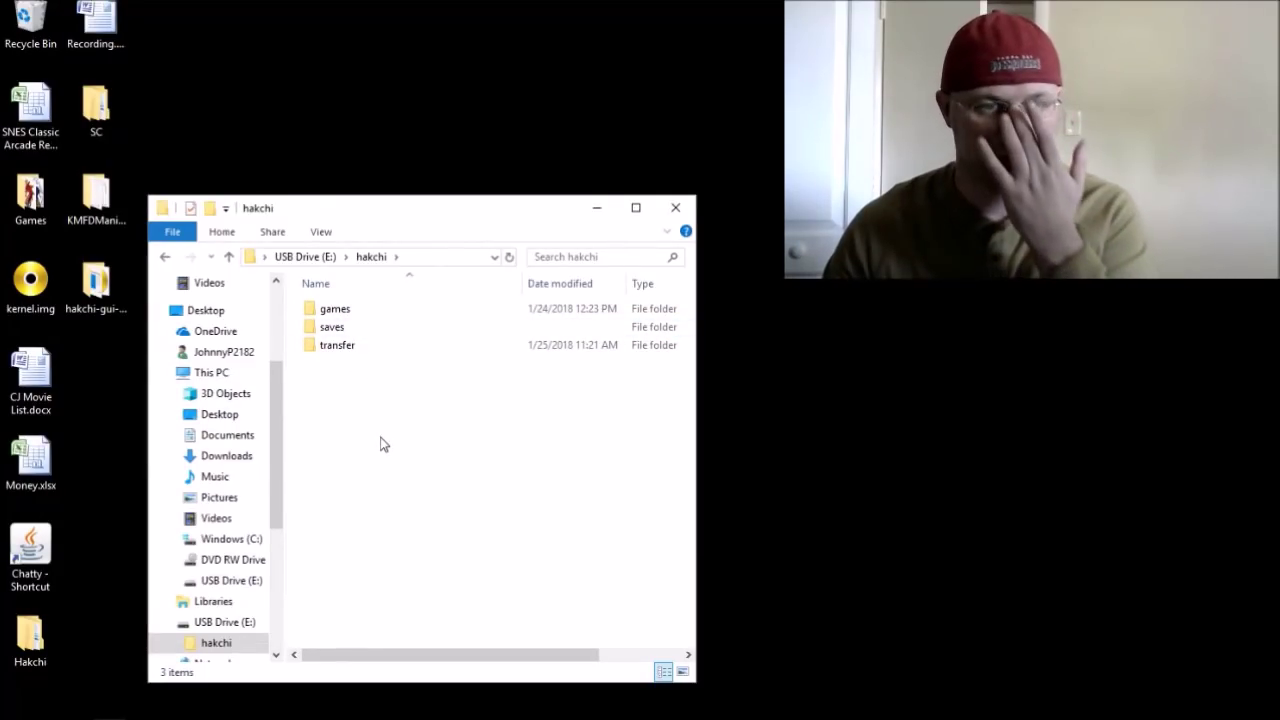
Step: Paste the copied dtm_external_retroarch_1_11_18.hmod into the transfer folder and close the window
{"action": "left_click", "coordinate": [362, 347]}
{"action": "double_click", "coordinate": [362, 347]}
{"action": "right_click", "coordinate": [412, 380]}
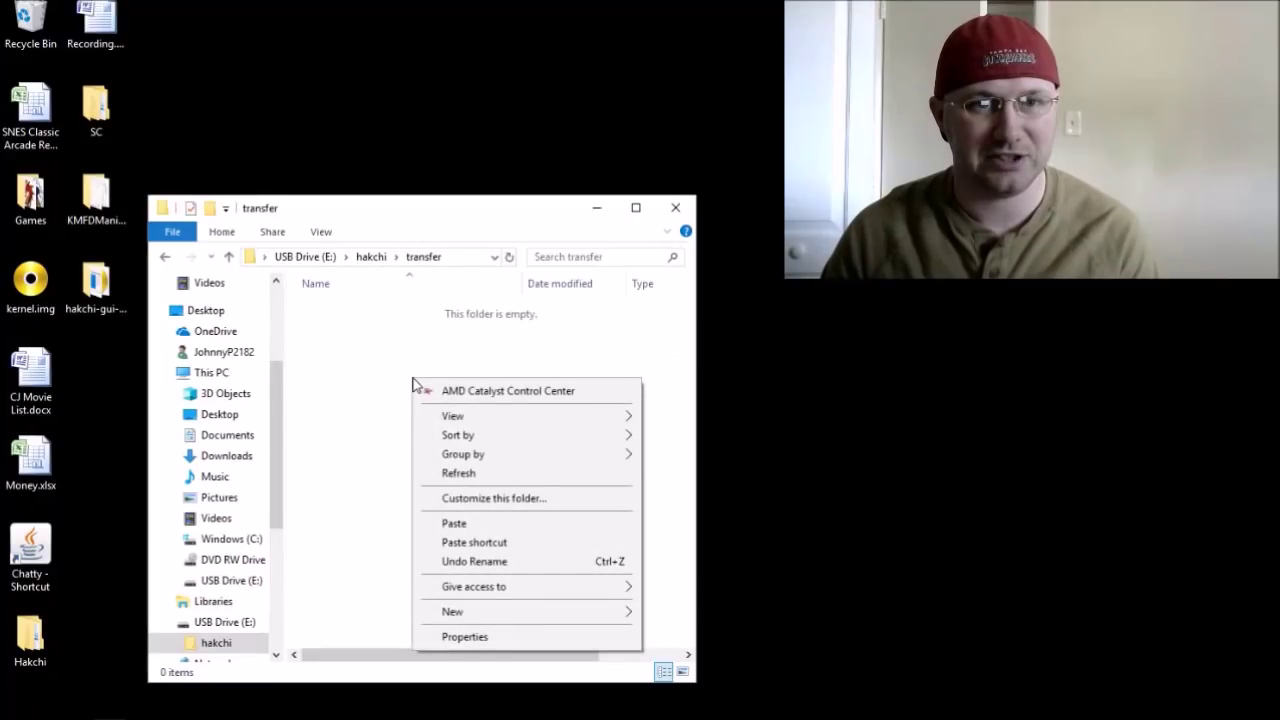
{"action": "left_click", "coordinate": [466, 523]}
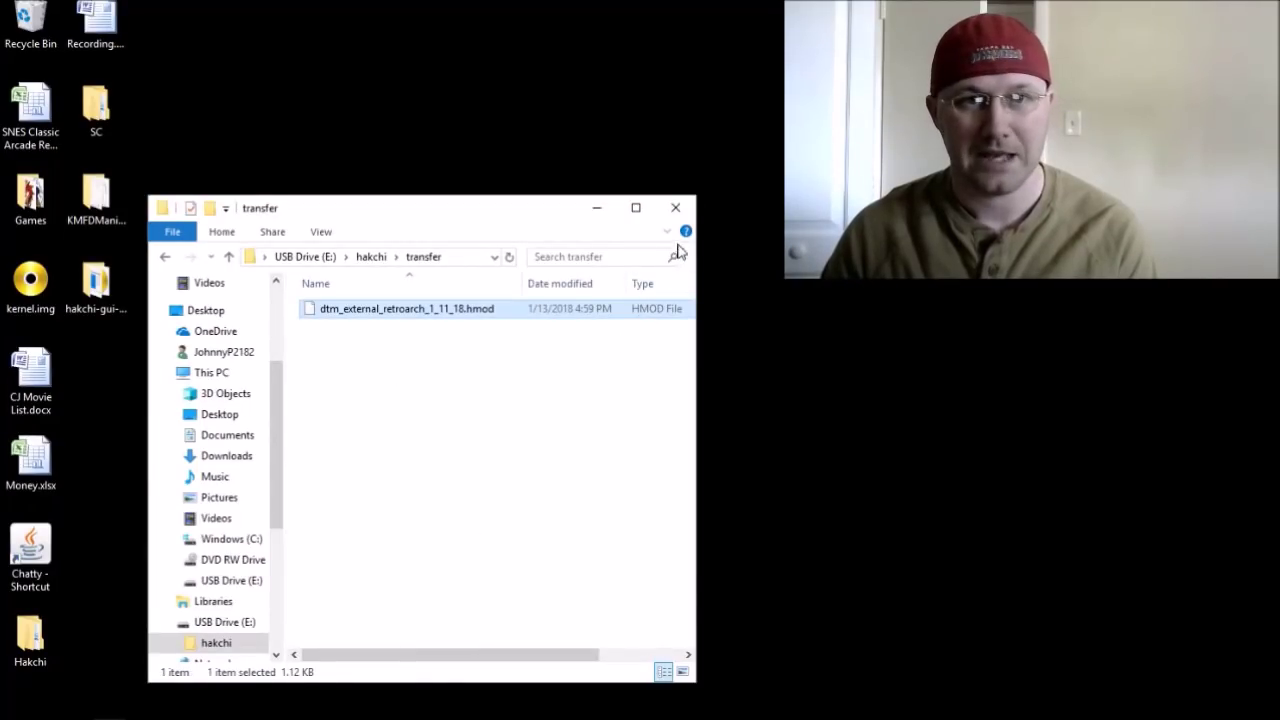
{"action": "left_click", "coordinate": [683, 214]}
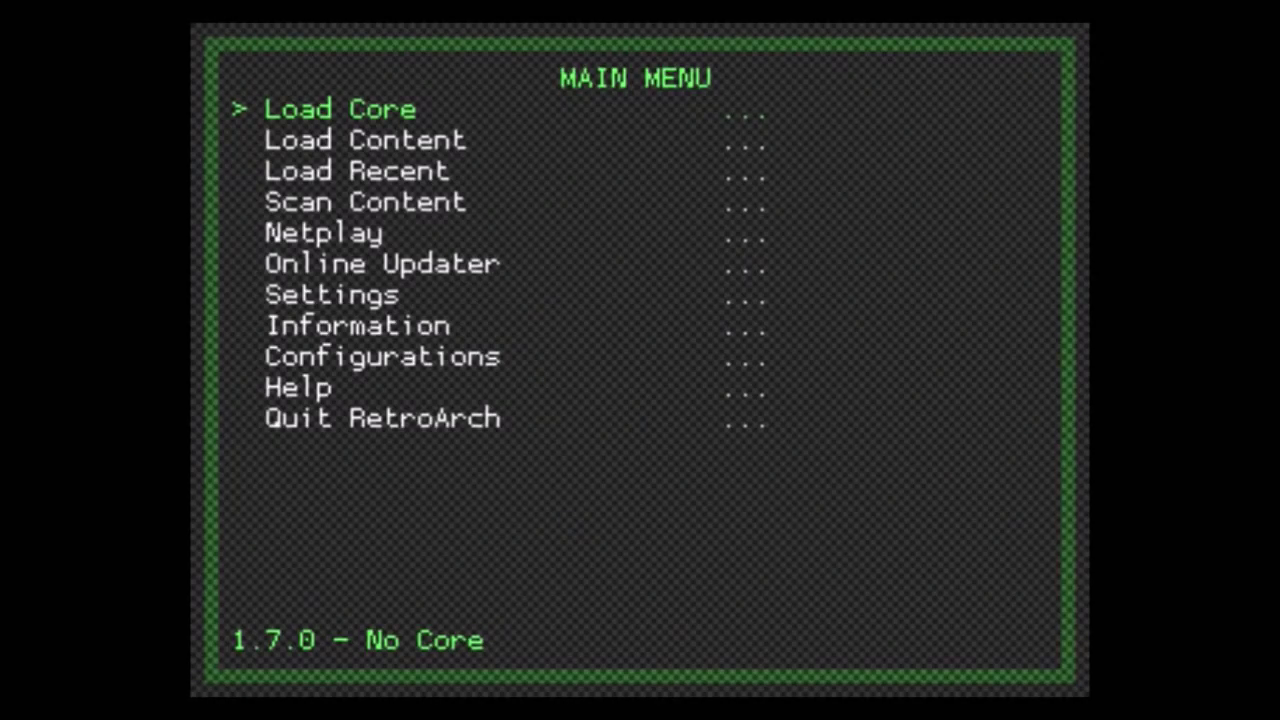
Step: Switch to RetroArch and open the Load Core list from its main menu
{"action": "key", "text": "Down"}
{"action": "key", "text": "Down"}
{"action": "key", "text": "Up"}
{"action": "key", "text": "Up"}
{"action": "key", "text": "Down"}
{"action": "key", "text": "Down"}
{"action": "key", "text": "Up"}
{"action": "key", "text": "Up"}
{"action": "key", "text": "Return"}
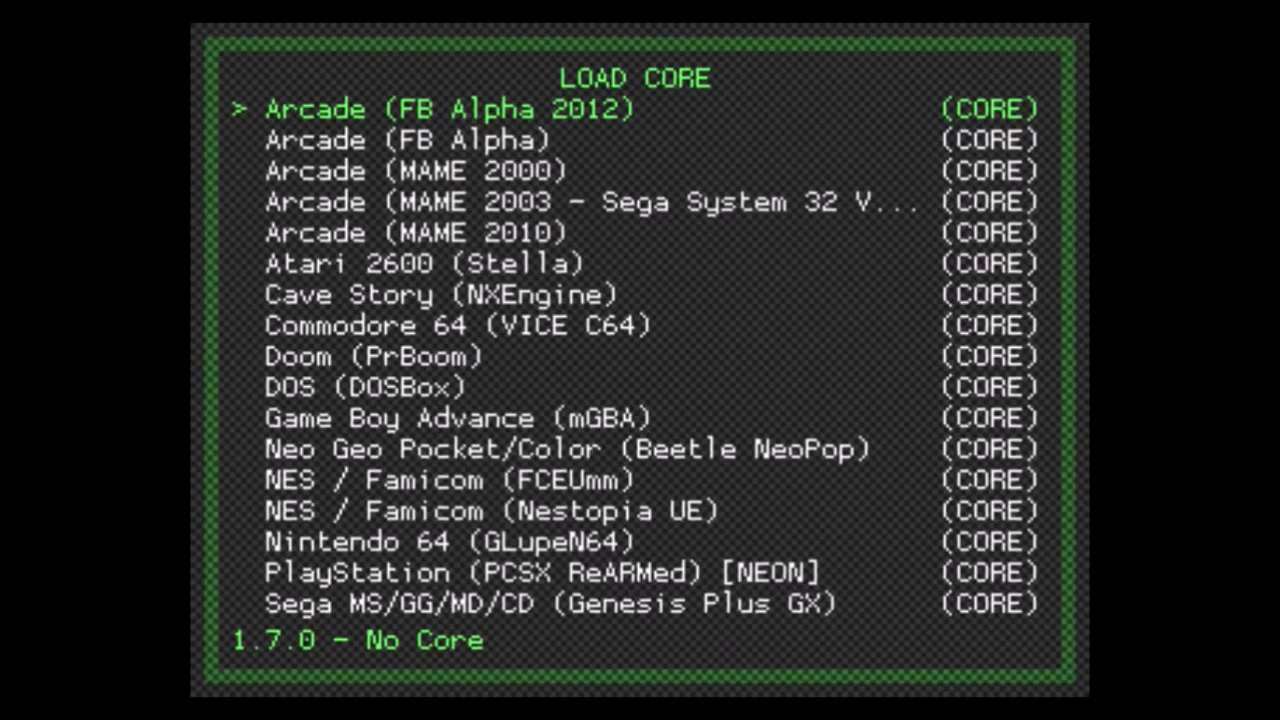
Step: Examine the full list of cores available to load, from the Arcade entries through Virtual Boy and back up
{"action": "key", "text": "Up"}
{"action": "key", "text": "Down"}
{"action": "key", "text": "Down"}
{"action": "key", "text": "Down"}
{"action": "key", "text": "Down"}
{"action": "key", "text": "Down"}
{"action": "key", "text": "Down"}
{"action": "key", "text": "Down"}
{"action": "key", "text": "Down"}
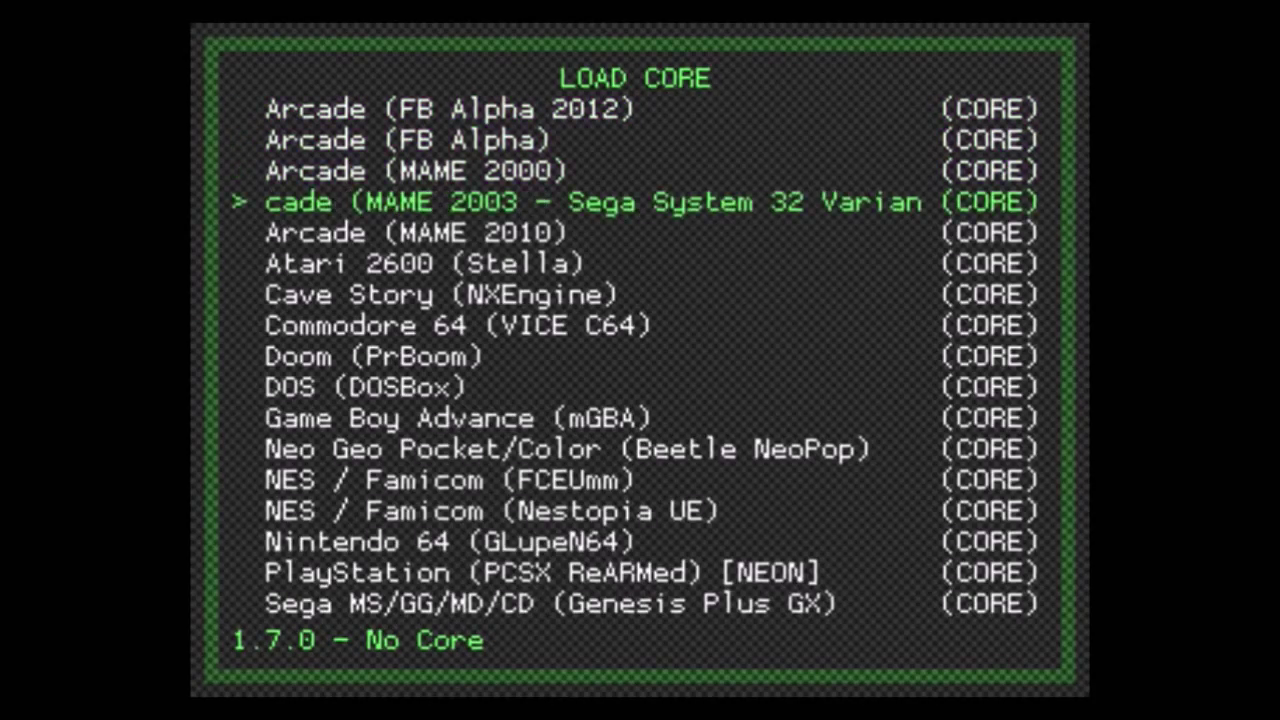
{"action": "key", "text": "Down"}
{"action": "key", "text": "Down"}
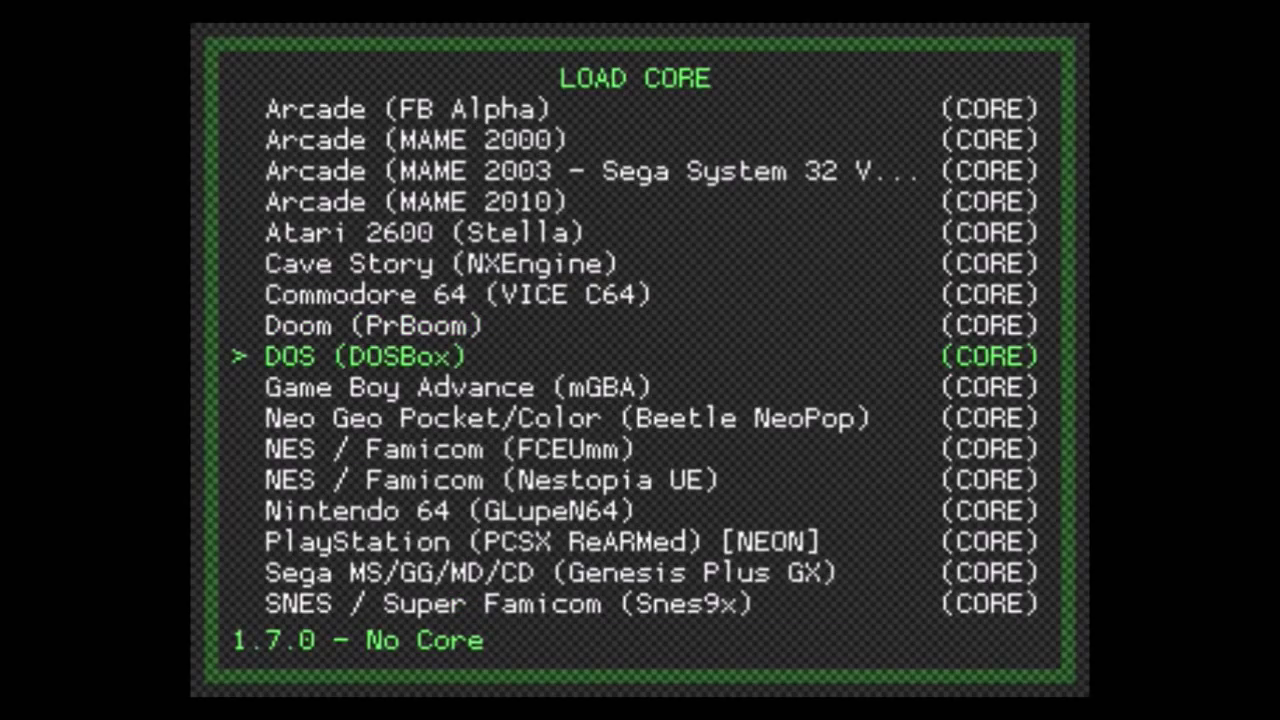
{"action": "key", "text": "Down"}
{"action": "key", "text": "Down"}
{"action": "key", "text": "Down"}
{"action": "key", "text": "Down"}
{"action": "key", "text": "Down"}
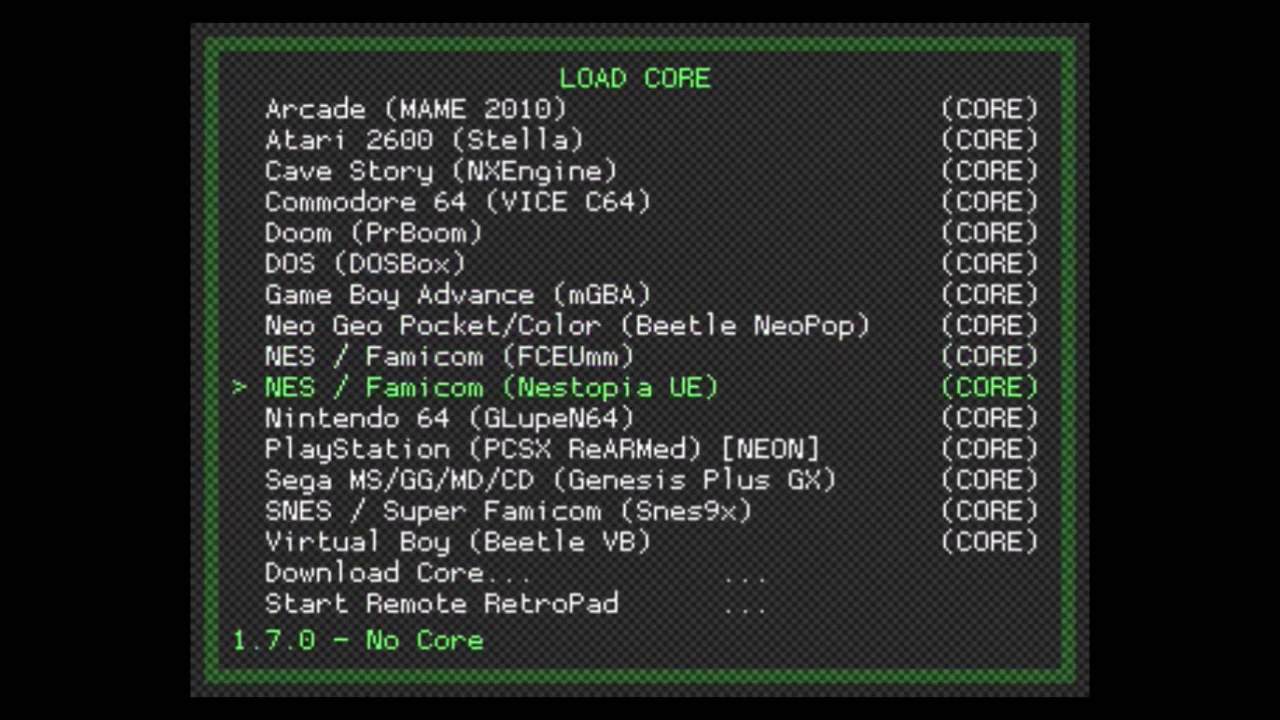
{"action": "key", "text": "Down"}
{"action": "key", "text": "Down"}
{"action": "key", "text": "Down"}
{"action": "key", "text": "Down"}
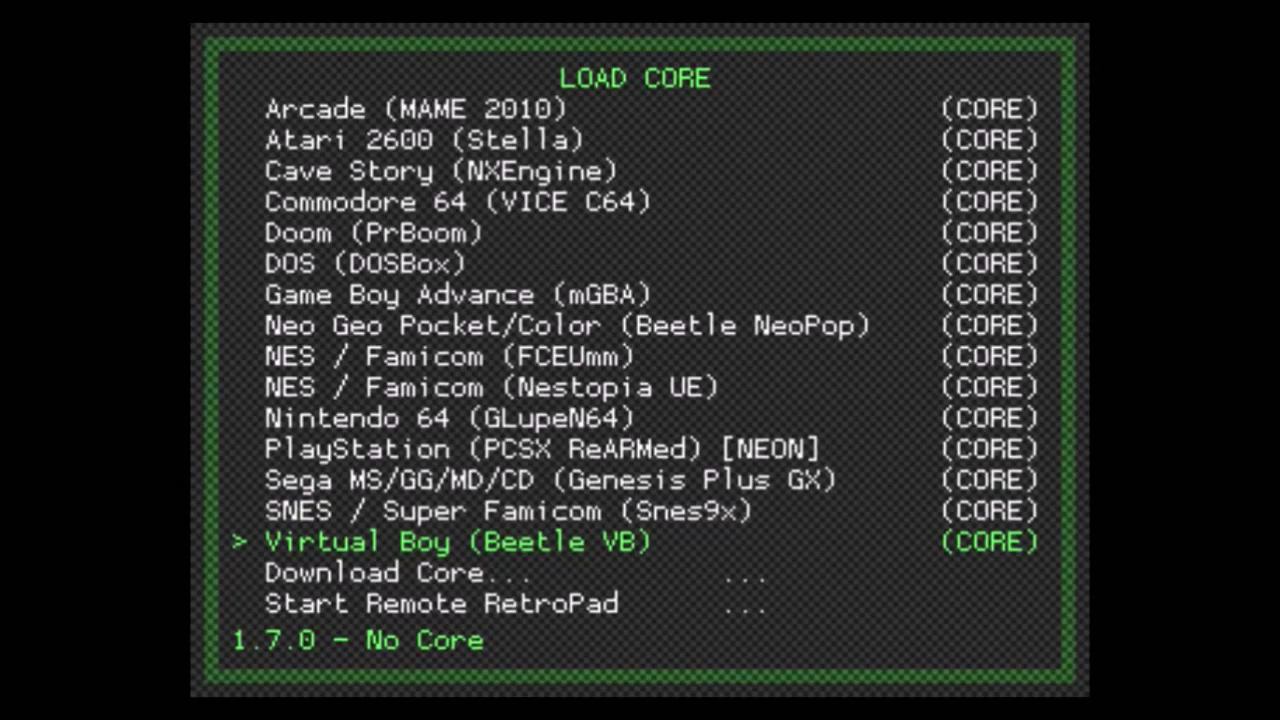
{"action": "key", "text": "Down"}
{"action": "key", "text": "Up"}
{"action": "key", "text": "Down"}
{"action": "key", "text": "Down"}
{"action": "key", "text": "Up"}
{"action": "key", "text": "Down"}
{"action": "key", "text": "Up"}
{"action": "key", "text": "Up"}
{"action": "key", "text": "Up"}
{"action": "key", "text": "Up"}
{"action": "key", "text": "Up"}
{"action": "key", "text": "Up"}
{"action": "key", "text": "Up"}
{"action": "key", "text": "Up"}
{"action": "key", "text": "Up"}
{"action": "key", "text": "Up"}
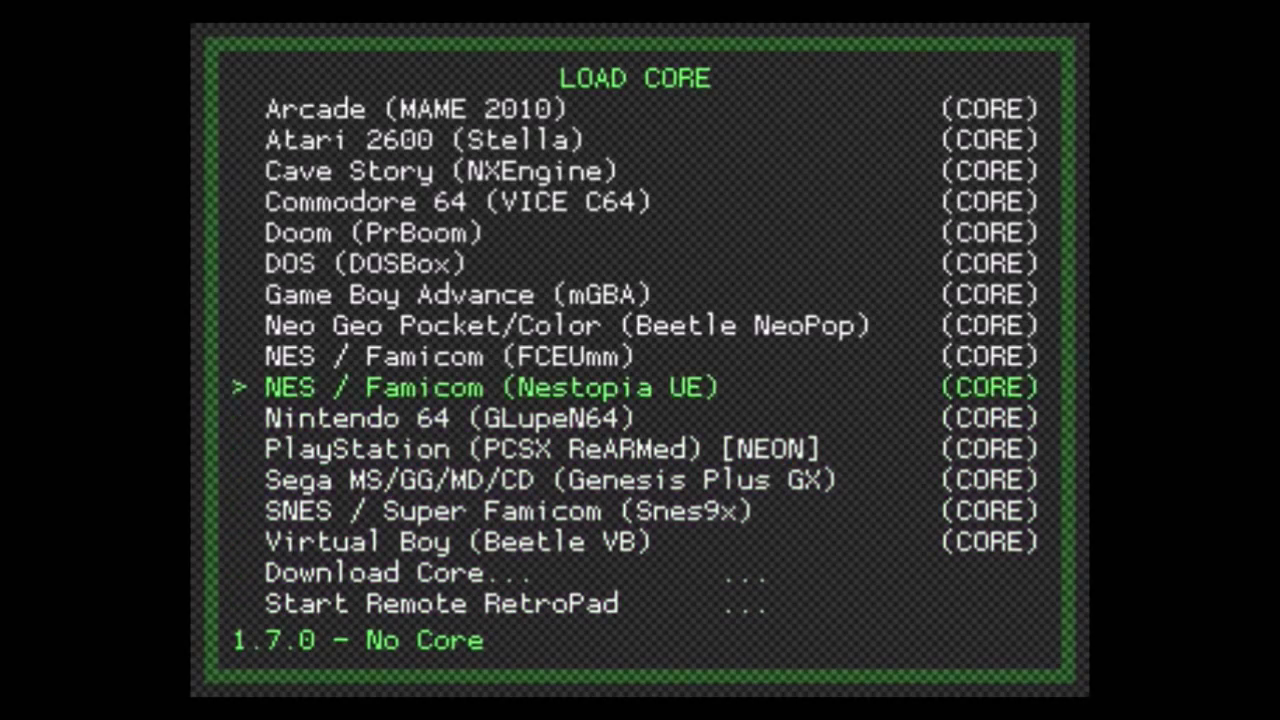
{"action": "key", "text": "Up"}
{"action": "key", "text": "Up"}
{"action": "key", "text": "Up"}
{"action": "key", "text": "Up"}
{"action": "key", "text": "Up"}
{"action": "key", "text": "Up"}
{"action": "key", "text": "Up"}
{"action": "key", "text": "Up"}
{"action": "key", "text": "Up"}
{"action": "key", "text": "Up"}
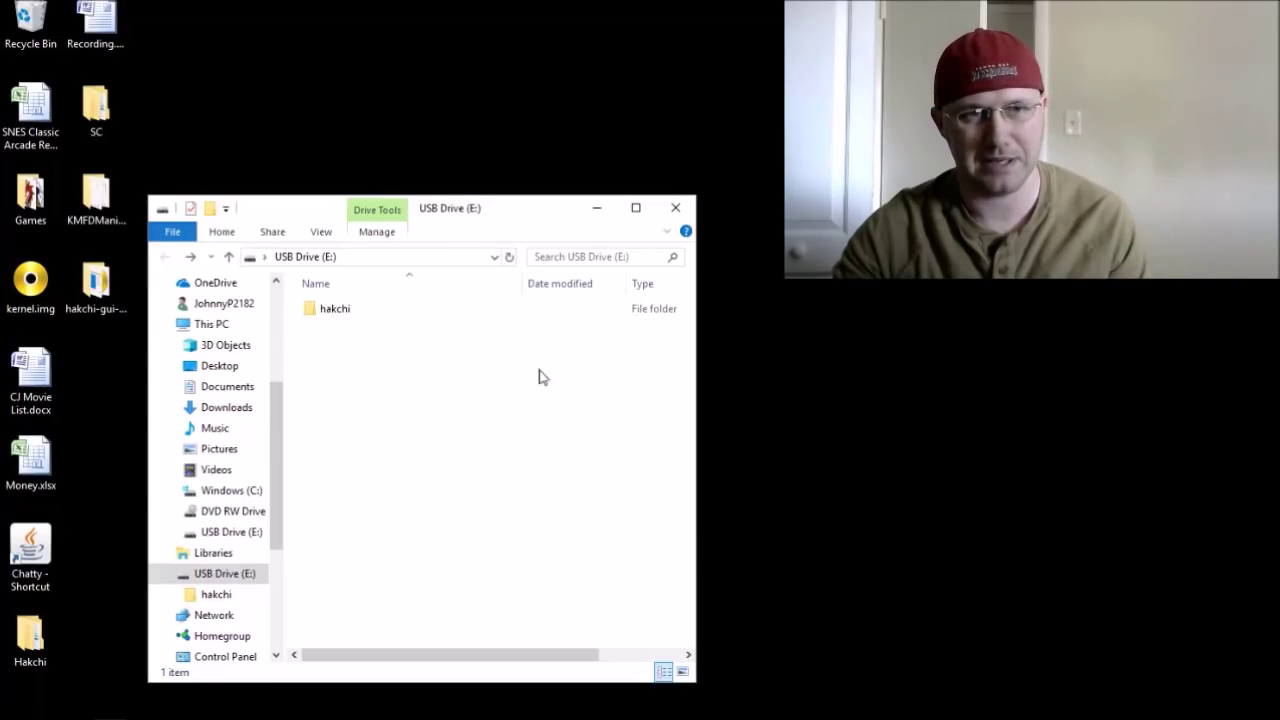
Step: Switch to the USB drive window, inspect hakchi's libretro folder and its info subfolder, and return to hakchi
{"action": "double_click", "coordinate": [334, 309]}
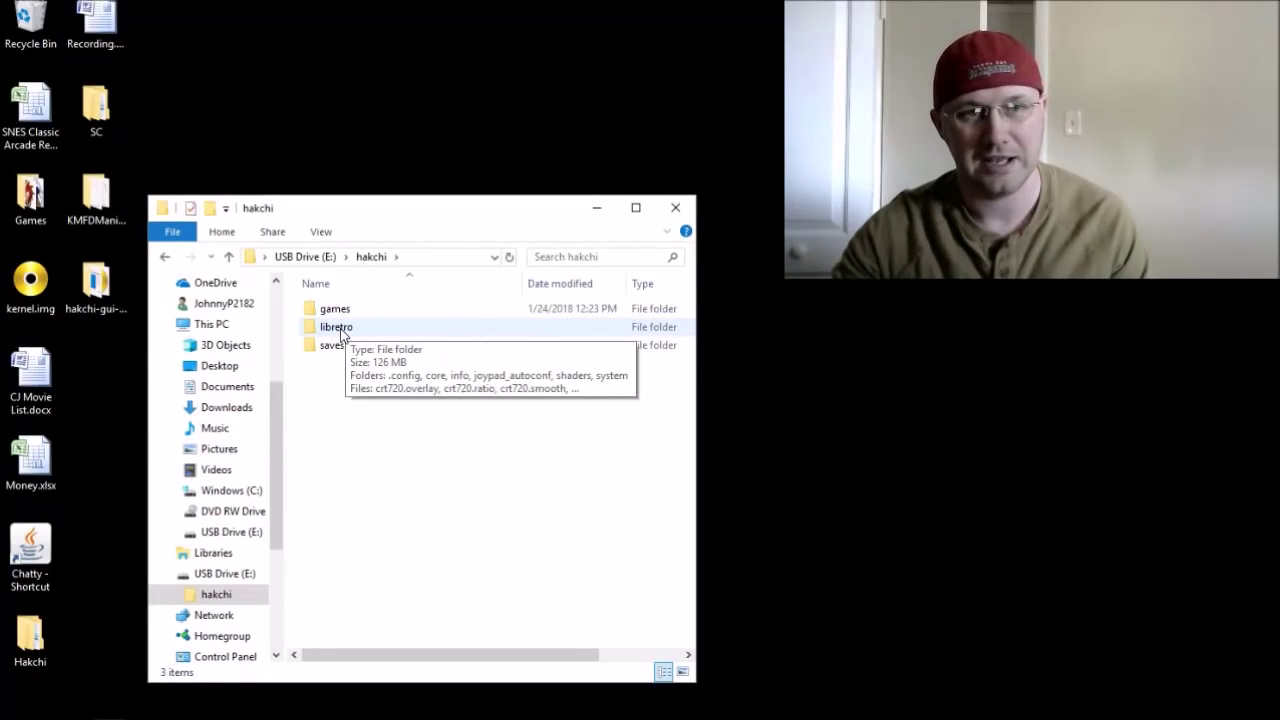
{"action": "double_click", "coordinate": [341, 329]}
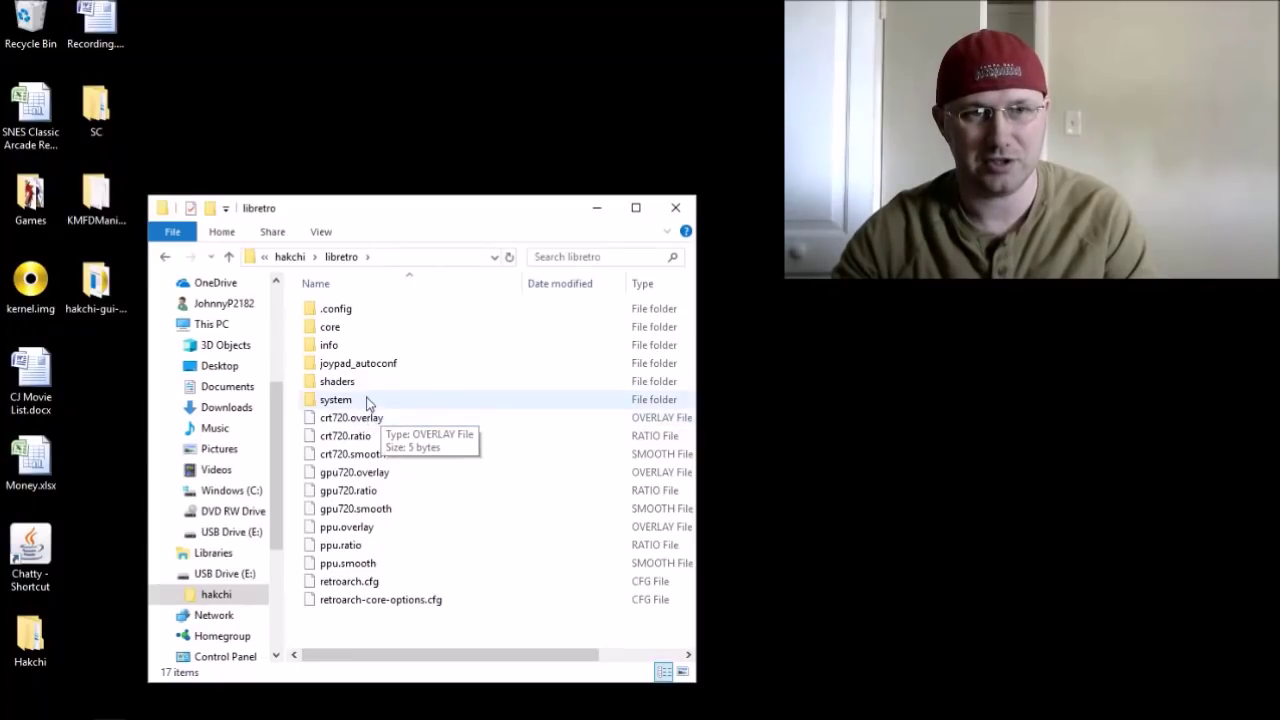
{"action": "double_click", "coordinate": [330, 345]}
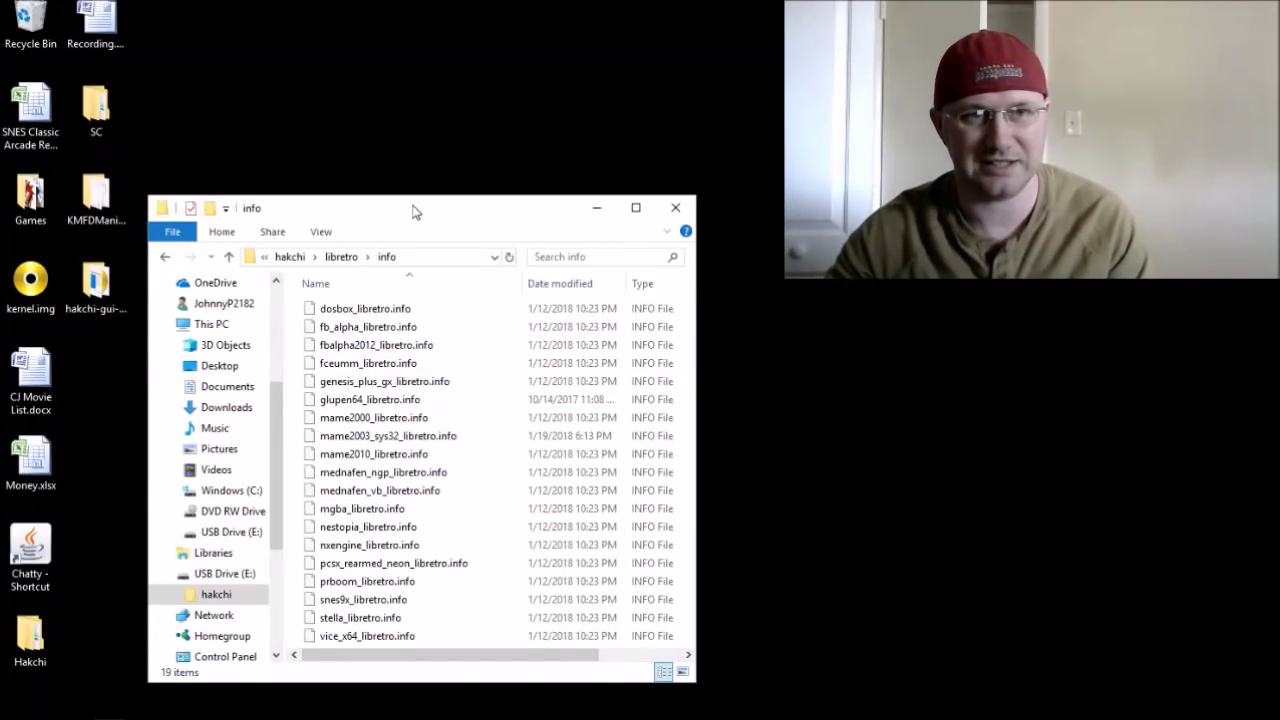
{"action": "left_click", "coordinate": [165, 257]}
{"action": "left_click", "coordinate": [165, 257]}
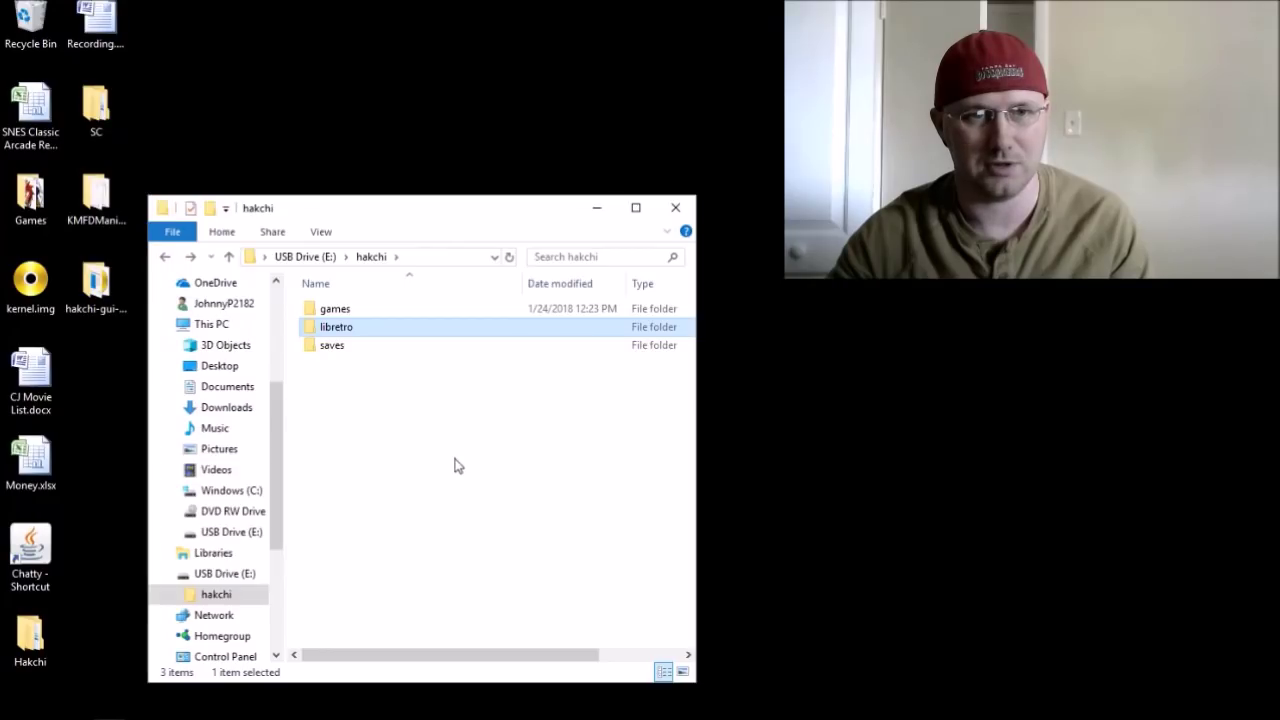
Step: Create a new folder named transfer beside the libretro folder in the USB drive's hakchi folder
{"action": "left_click", "coordinate": [424, 436]}
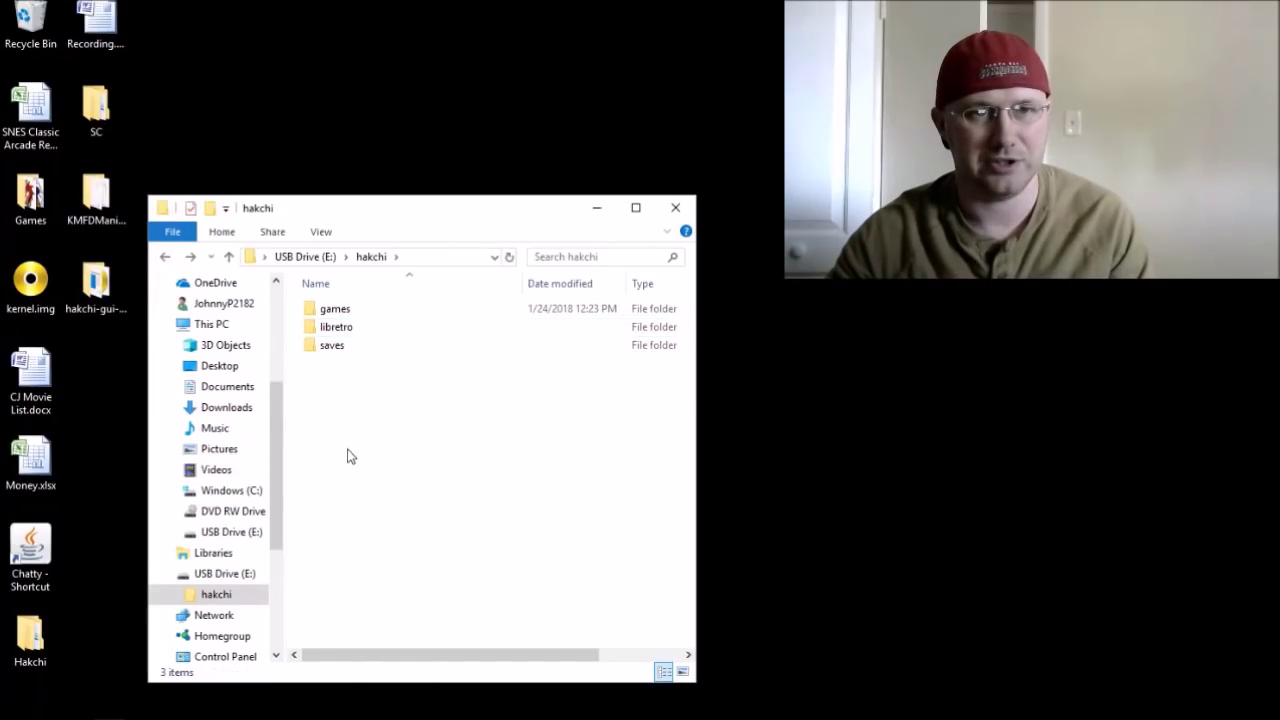
{"action": "right_click", "coordinate": [398, 424]}
{"action": "mouse_move", "coordinate": [500, 655]}
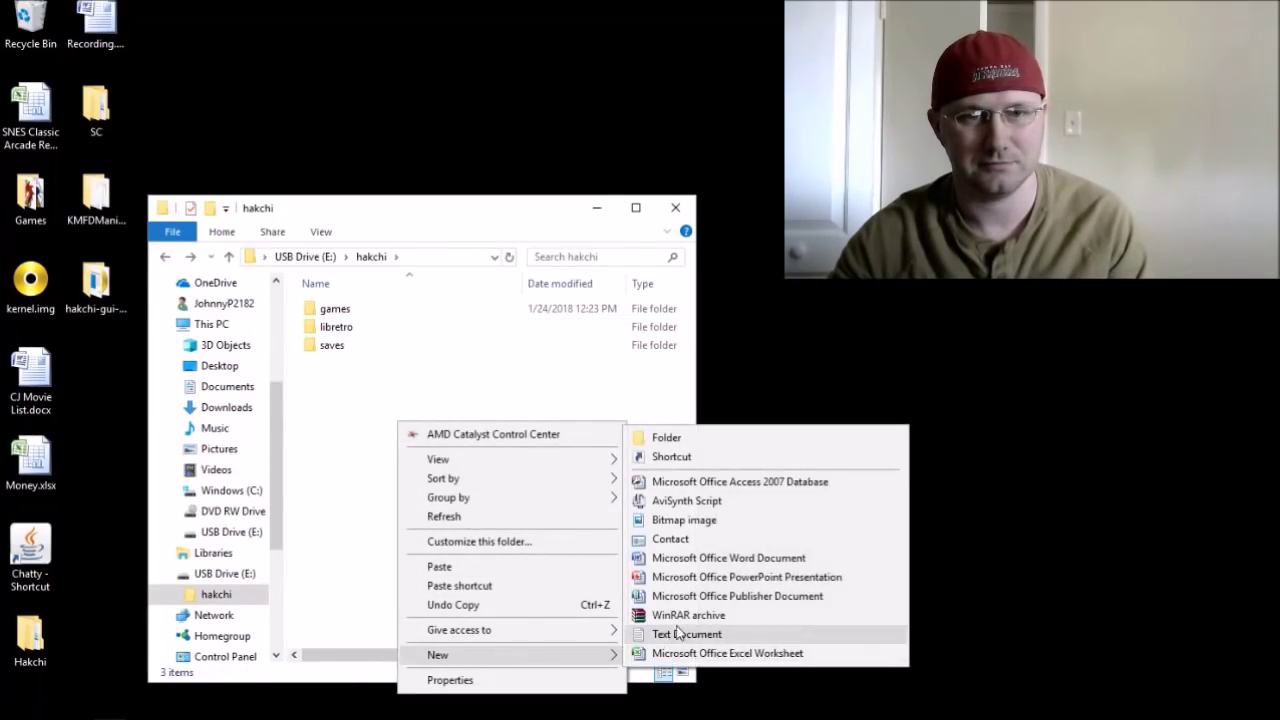
{"action": "left_click", "coordinate": [714, 438]}
{"action": "type", "text": "transfer"}
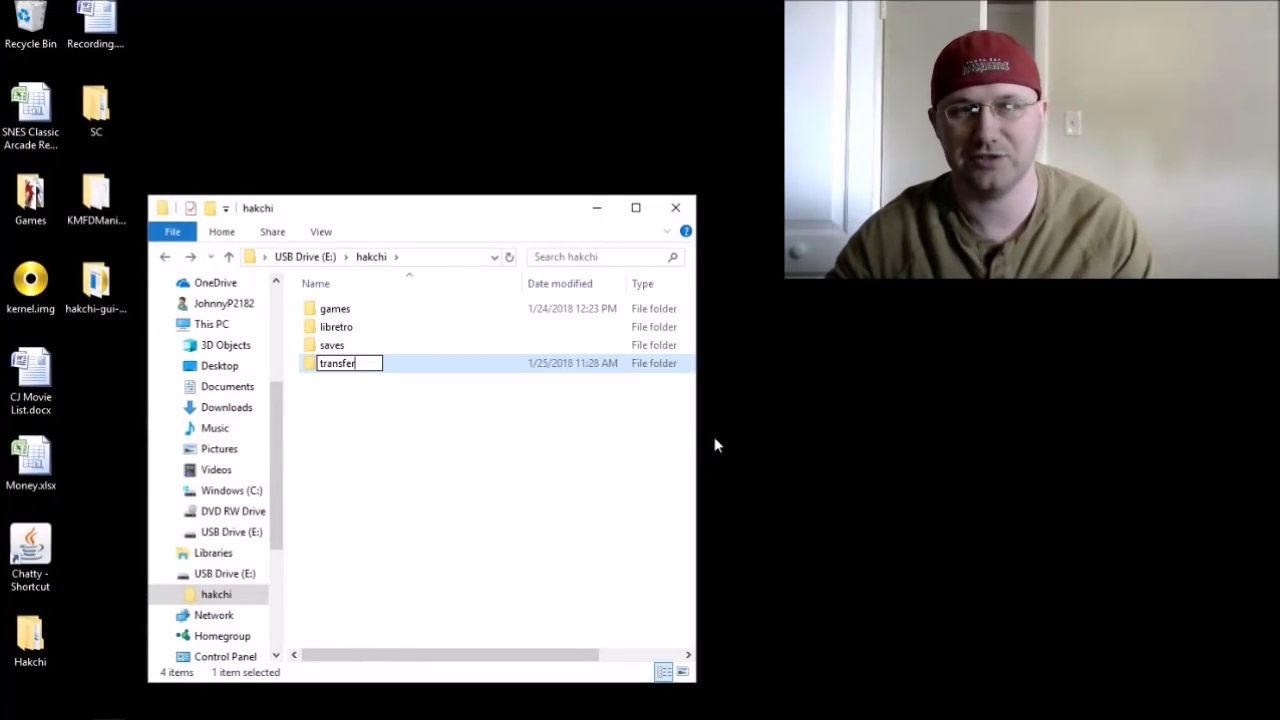
{"action": "left_click", "coordinate": [504, 443]}
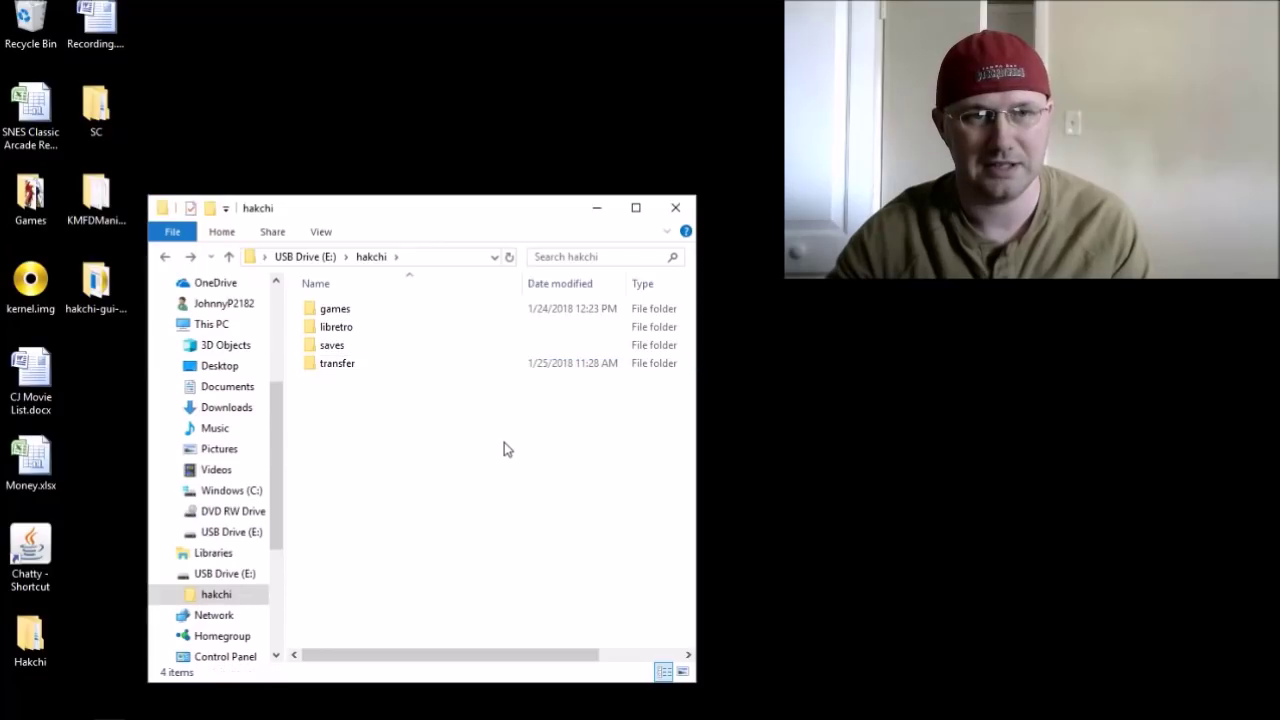
Step: Open the USB drive's transfer folder and the desktop's KMFDManic-NESC-SNESC-Cores(1-20-18) folder, and find the MAME hmod files in the latter
{"action": "double_click", "coordinate": [372, 366]}
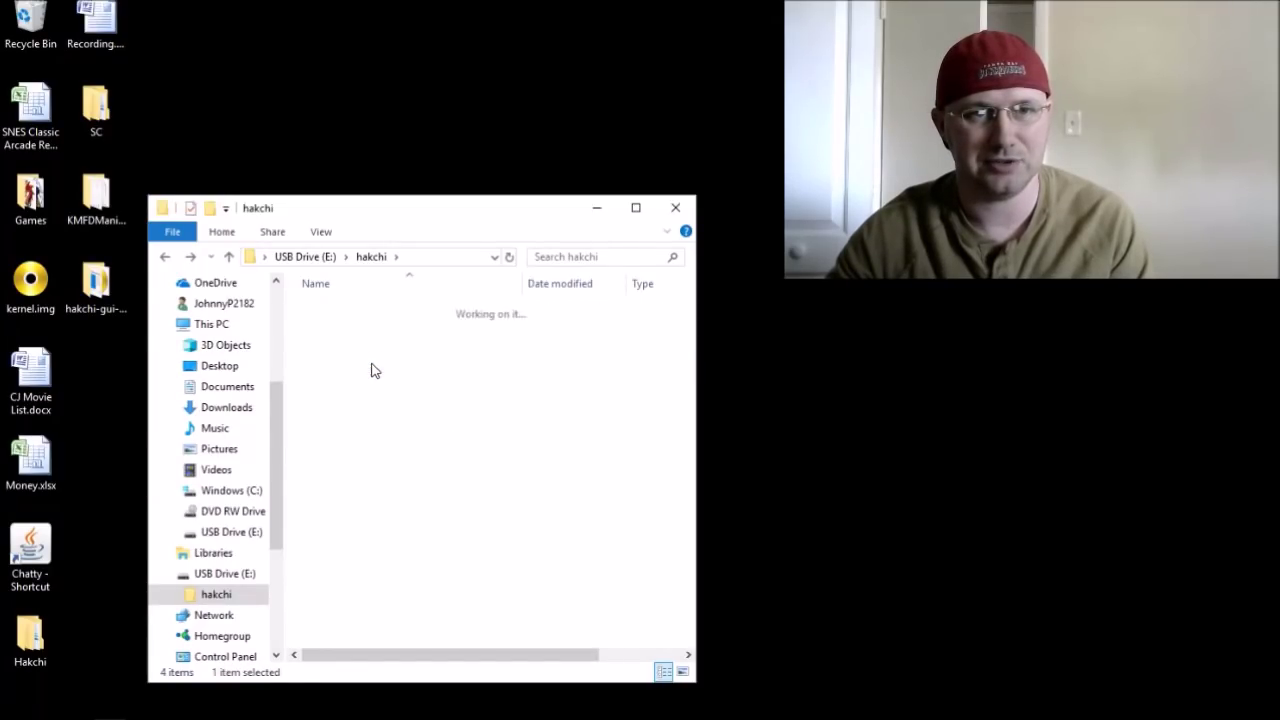
{"action": "double_click", "coordinate": [88, 195]}
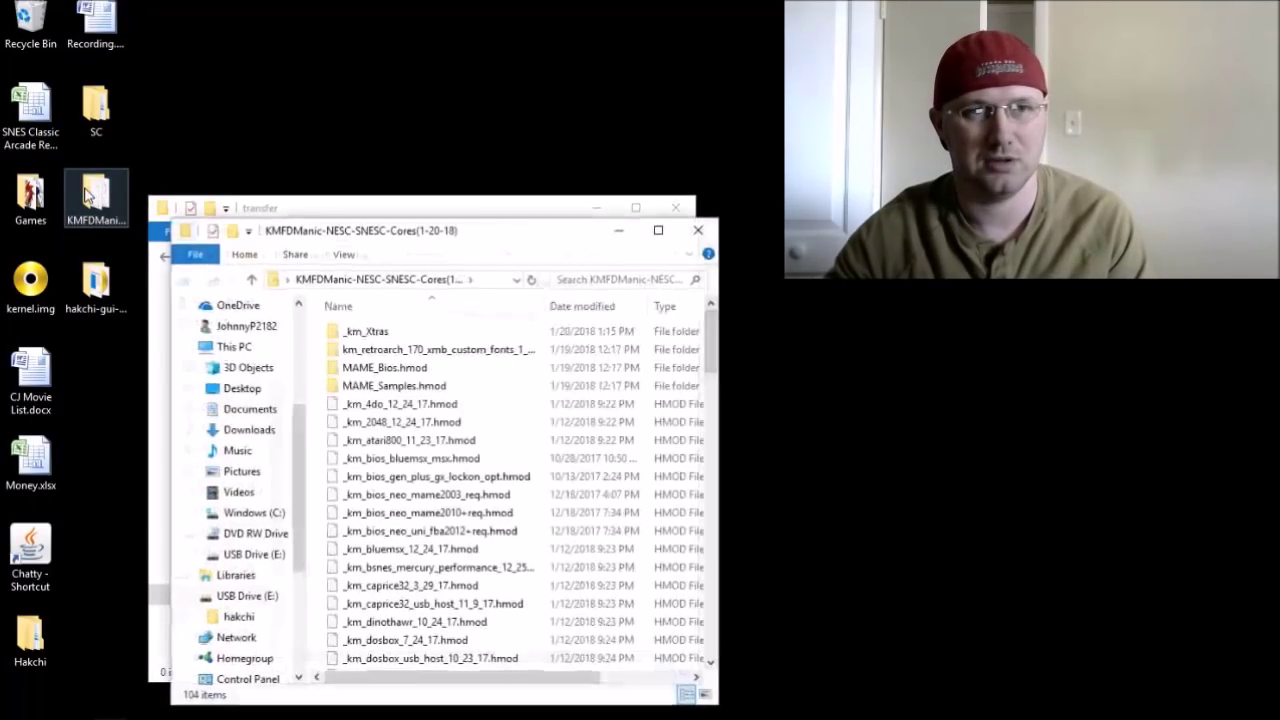
{"action": "scroll", "coordinate": [440, 445], "scroll_direction": "down", "scroll_amount": 4}
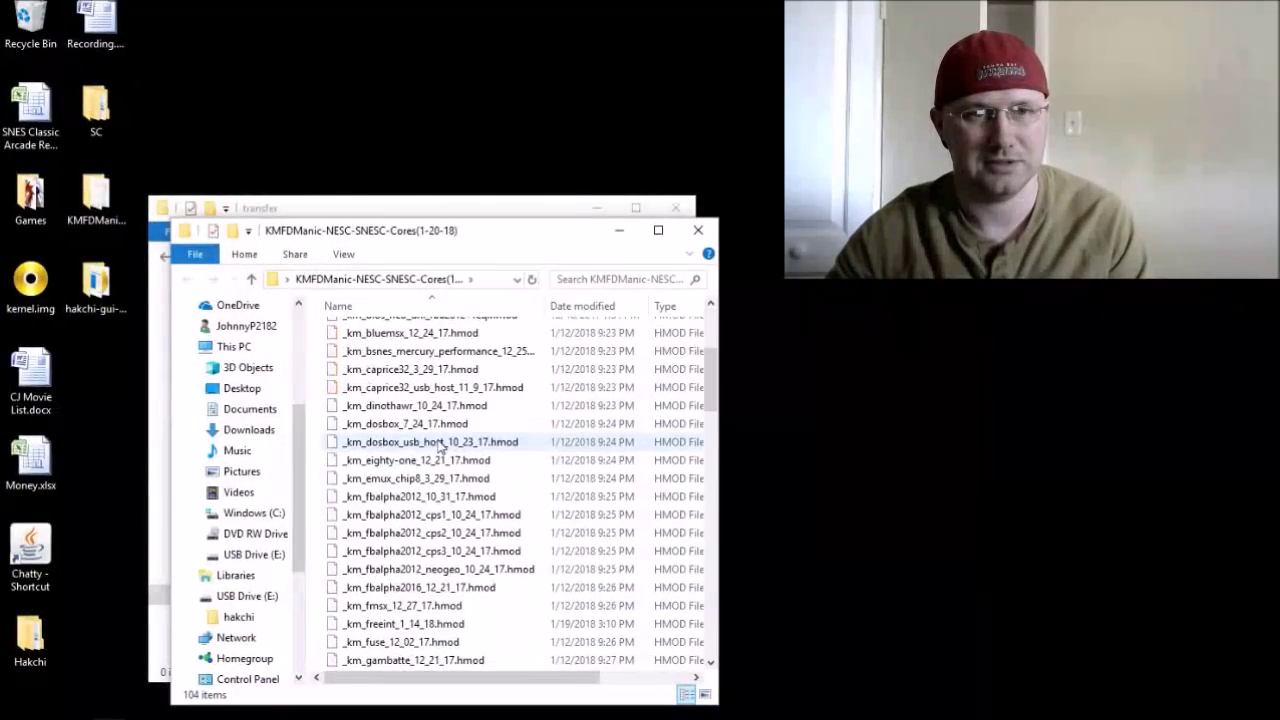
{"action": "scroll", "coordinate": [440, 447], "scroll_direction": "down", "scroll_amount": 2}
{"action": "scroll", "coordinate": [440, 447], "scroll_direction": "down", "scroll_amount": 6}
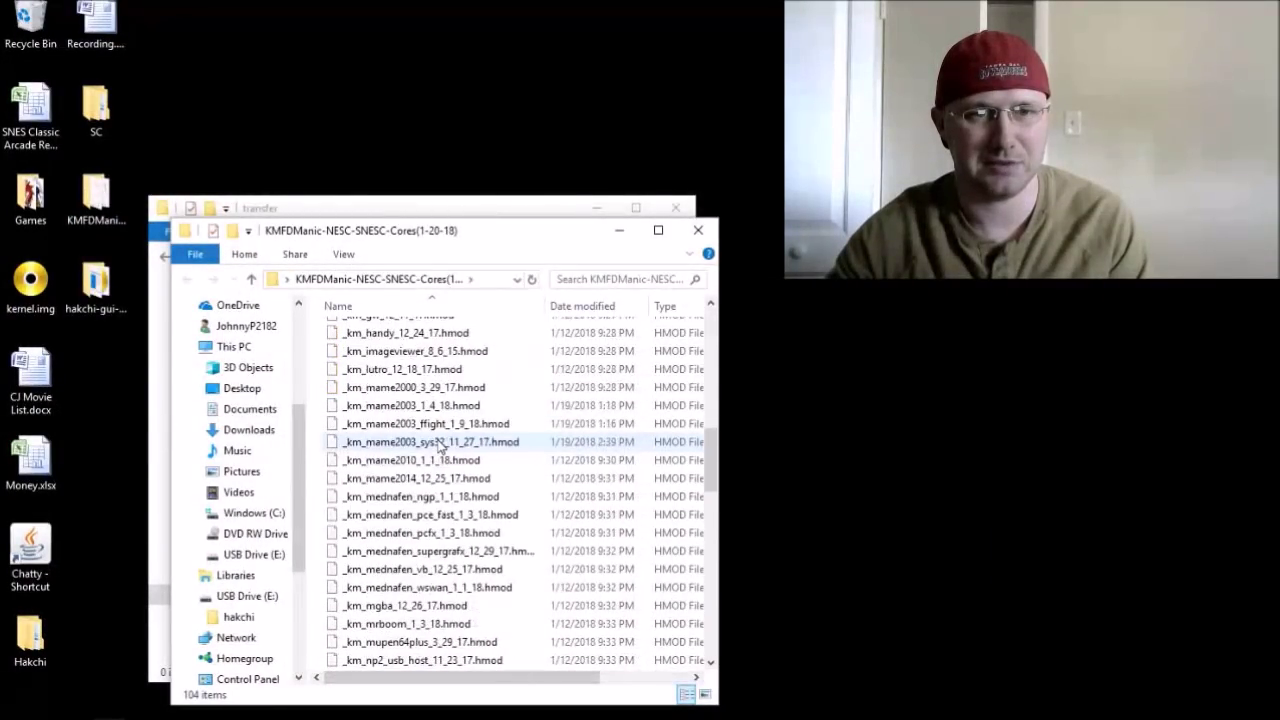
Step: Copy _km_mame2014_12_25_17.hmod from the cores folder into the USB drive's transfer folder
{"action": "left_click", "coordinate": [437, 482]}
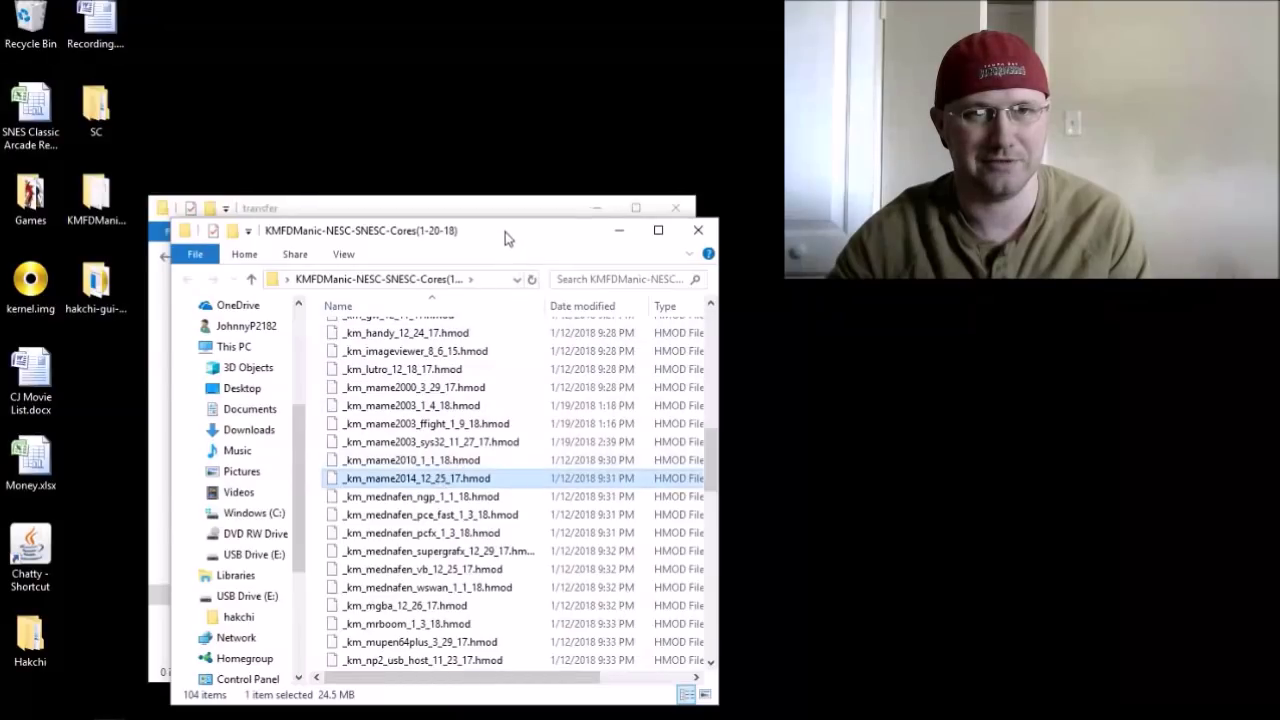
{"action": "left_click_drag", "start_coordinate": [510, 232], "coordinate": [801, 218]}
{"action": "right_click", "coordinate": [743, 466]}
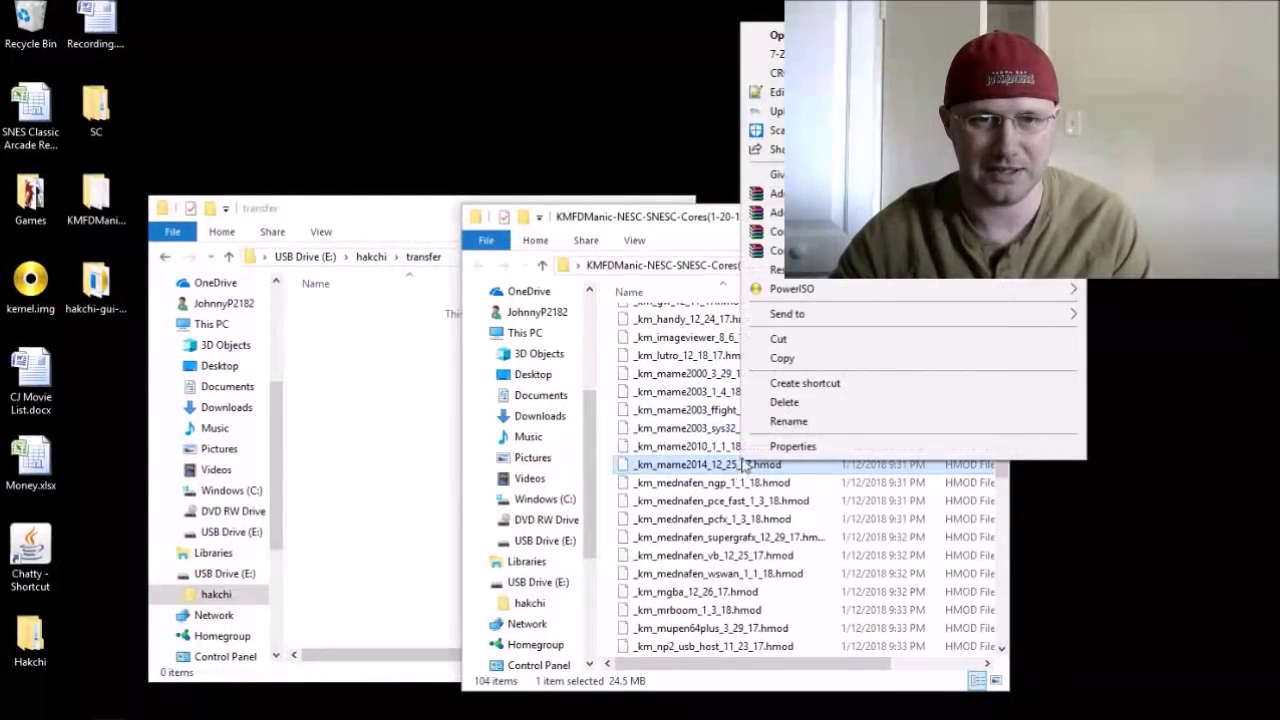
{"action": "left_click", "coordinate": [775, 360]}
{"action": "right_click", "coordinate": [393, 407]}
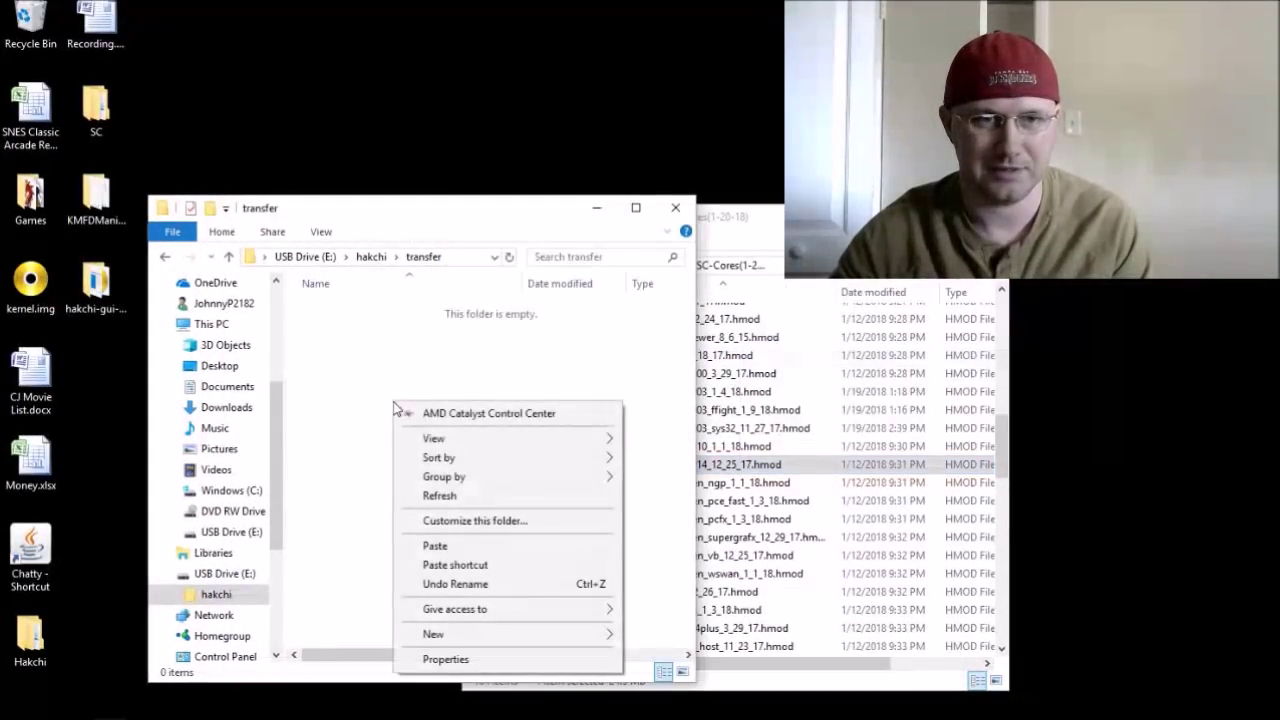
{"action": "left_click", "coordinate": [446, 548]}
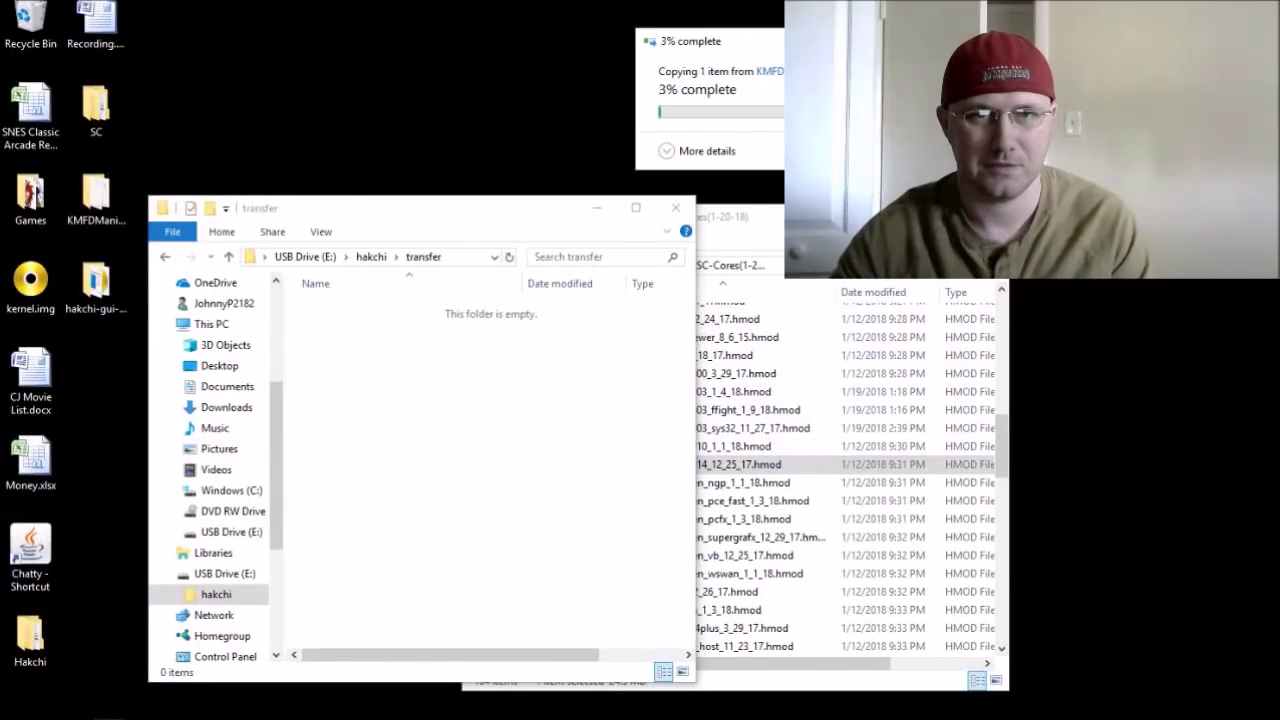
Step: Close the cores folder, return from transfer to the hakchi folder, and close the USB drive window
{"action": "left_click", "coordinate": [986, 208]}
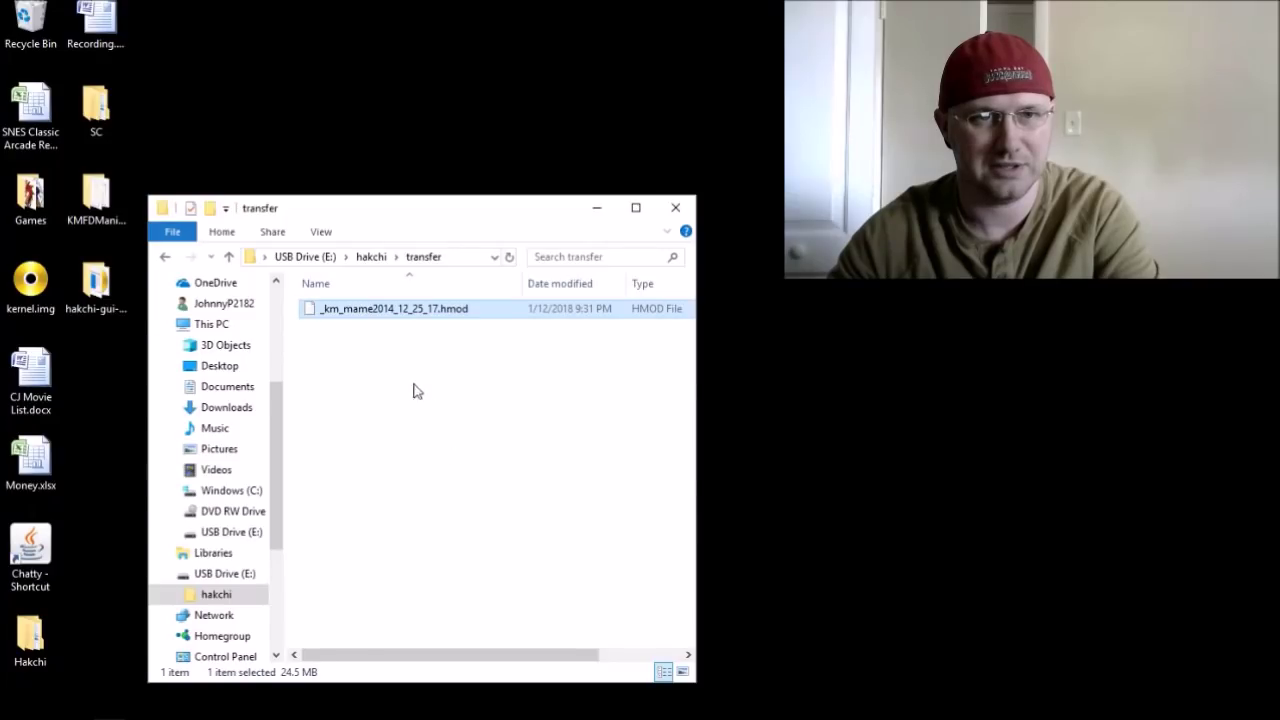
{"action": "left_click", "coordinate": [165, 256]}
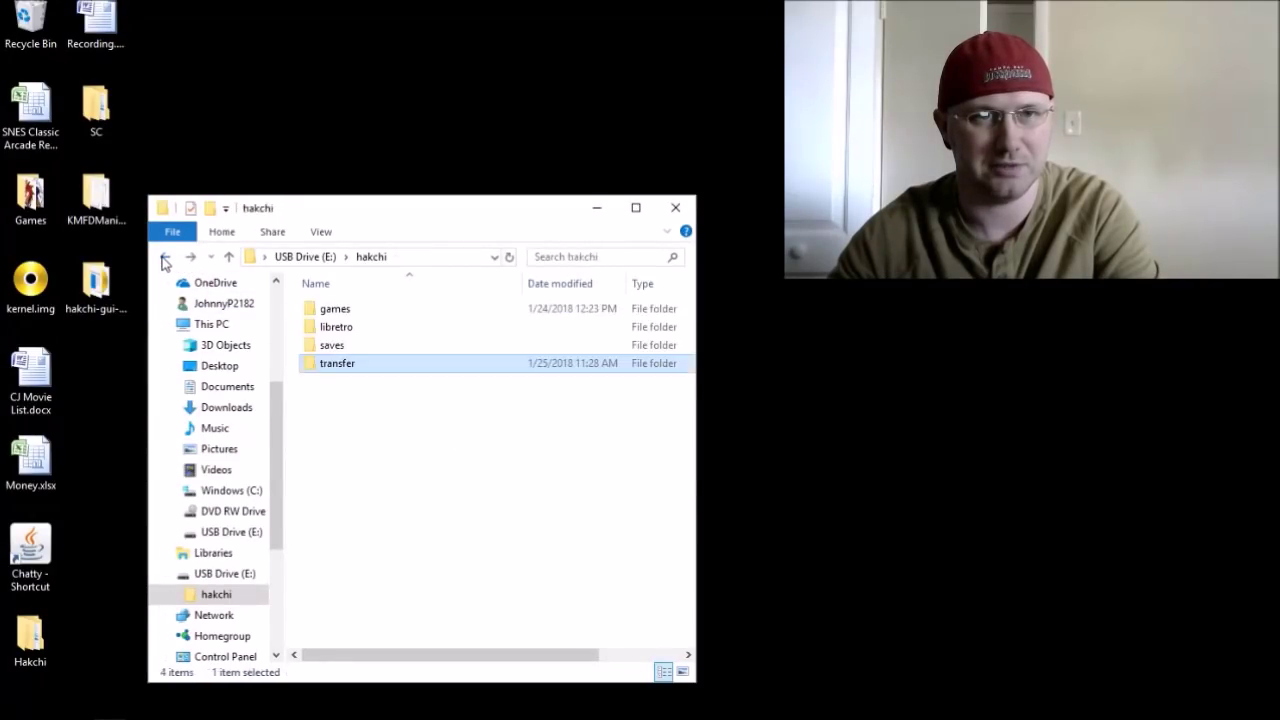
{"action": "left_click", "coordinate": [677, 209]}
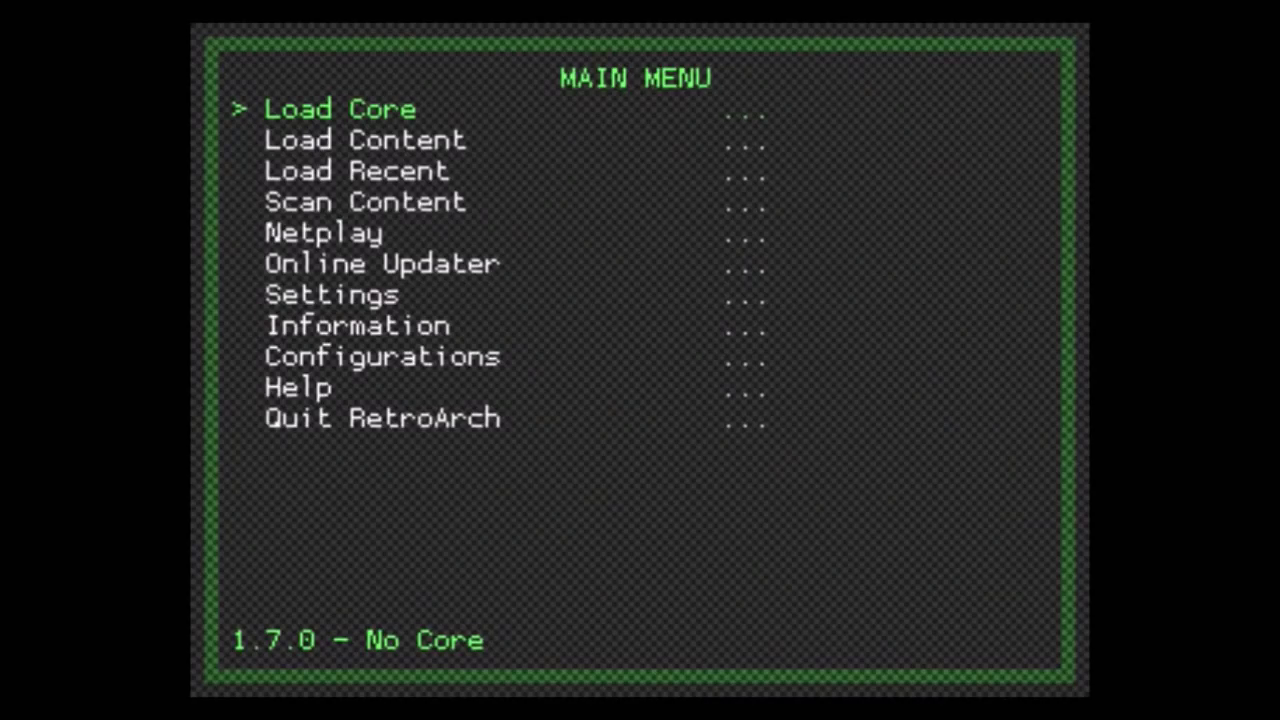
Step: Open RetroArch's Load Core list and examine it for the MAME 2014 core, going down through the console entries and back up to Arcade
{"action": "key", "text": "Return"}
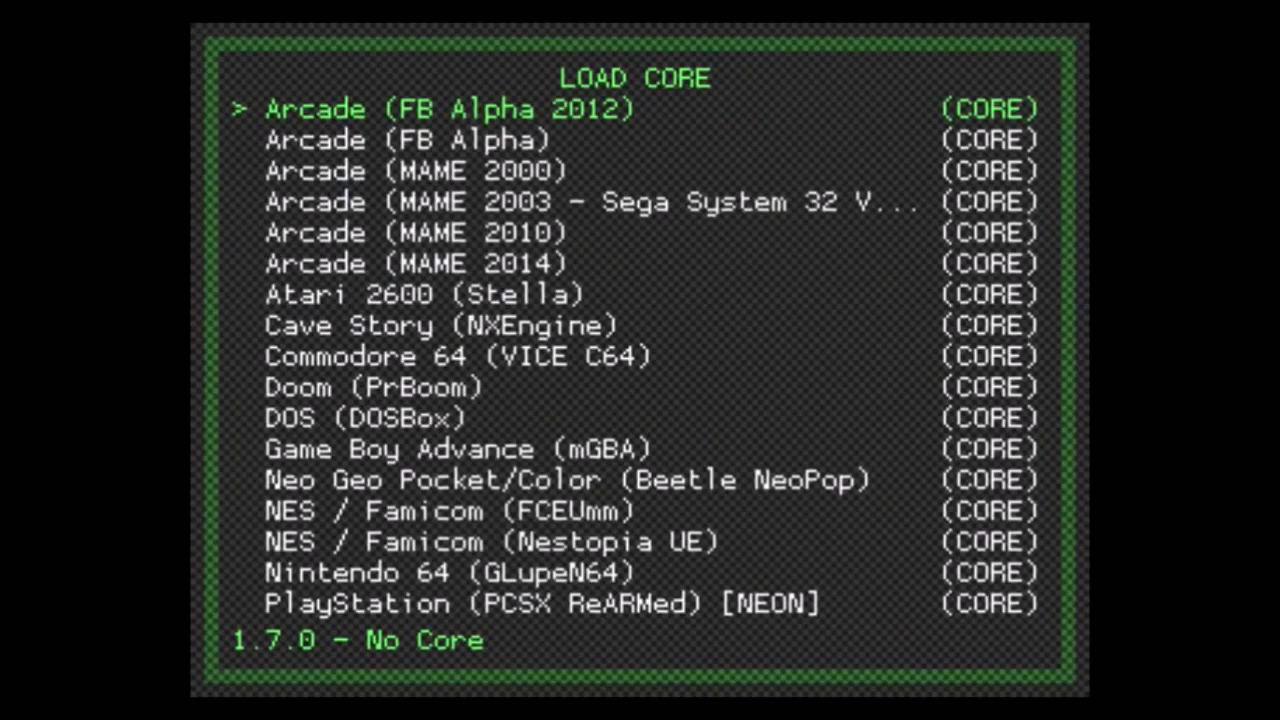
{"action": "key", "text": "Down"}
{"action": "key", "text": "Down"}
{"action": "key", "text": "Down"}
{"action": "key", "text": "Down"}
{"action": "key", "text": "Down"}
{"action": "key", "text": "Down"}
{"action": "key", "text": "Down"}
{"action": "key", "text": "Down"}
{"action": "key", "text": "Down"}
{"action": "key", "text": "Down"}
{"action": "key", "text": "Down"}
{"action": "key", "text": "Down"}
{"action": "key", "text": "Down"}
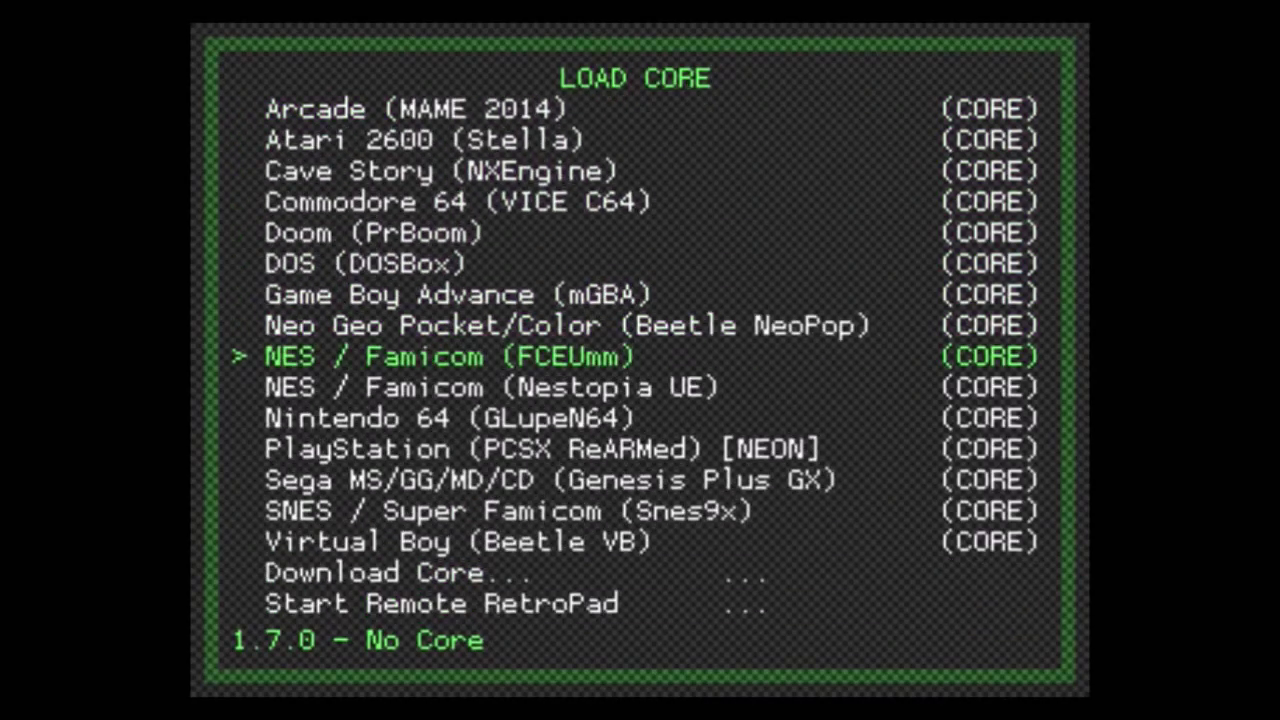
{"action": "key", "text": "Down"}
{"action": "key", "text": "Down"}
{"action": "key", "text": "Down"}
{"action": "key", "text": "Up"}
{"action": "key", "text": "Up"}
{"action": "key", "text": "Up"}
{"action": "key", "text": "Up"}
{"action": "key", "text": "Up"}
{"action": "key", "text": "Up"}
{"action": "key", "text": "Up"}
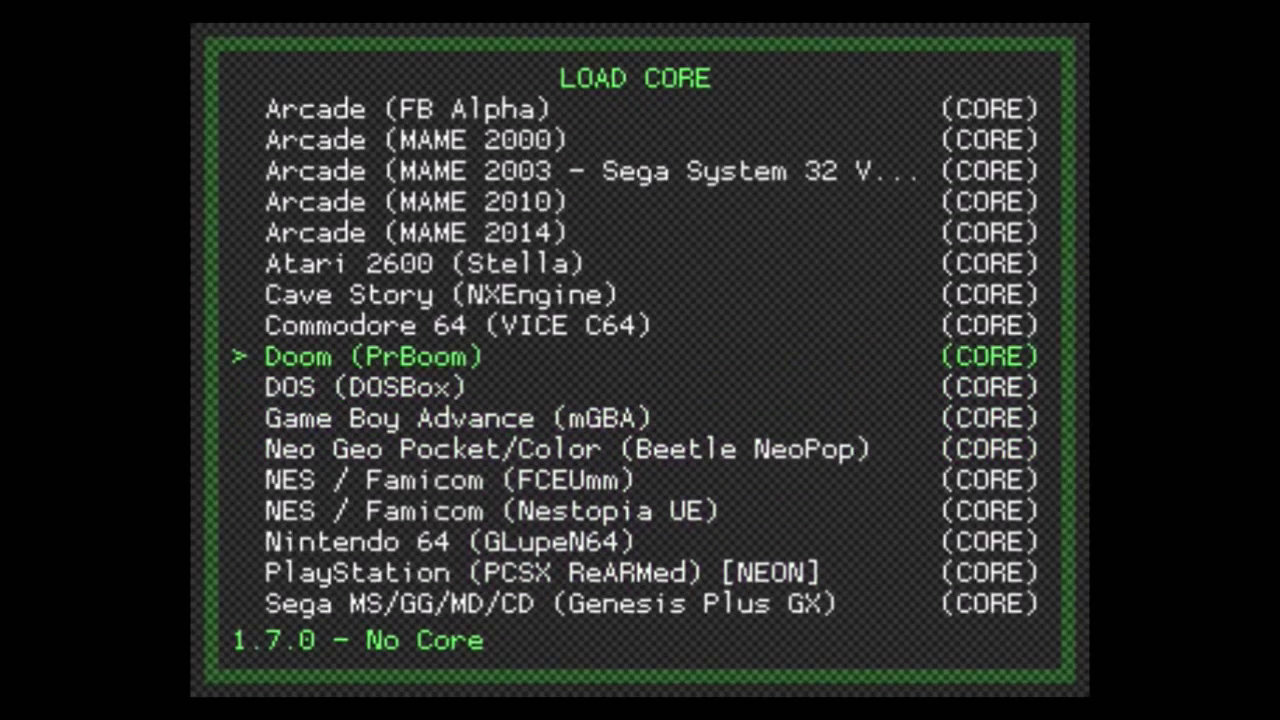
{"action": "key", "text": "Up"}
{"action": "key", "text": "Up"}
{"action": "key", "text": "Up"}
{"action": "key", "text": "Up"}
{"action": "key", "text": "Up"}
{"action": "key", "text": "Up"}
{"action": "key", "text": "Down"}
{"action": "key", "text": "Down"}
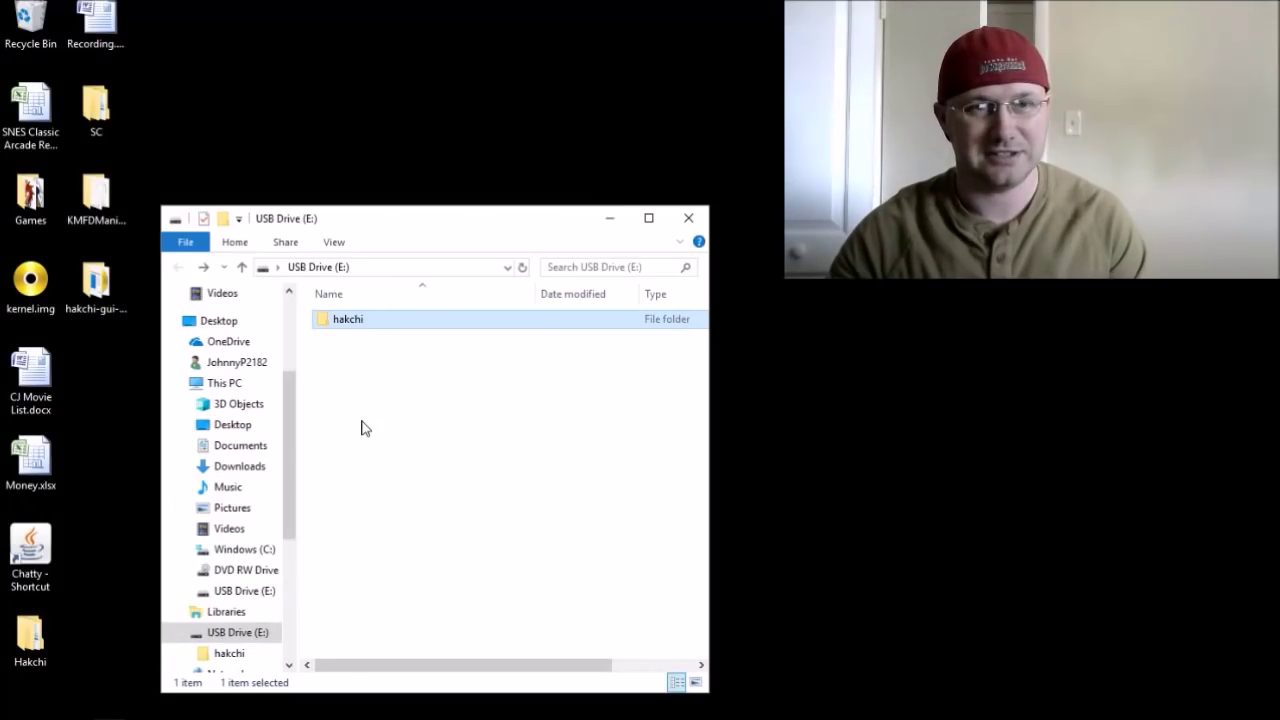
Step: Back on the USB drive, open hakchi's libretro info folder and select mame2014_libretro.info to check the core's info file
{"action": "double_click", "coordinate": [367, 326]}
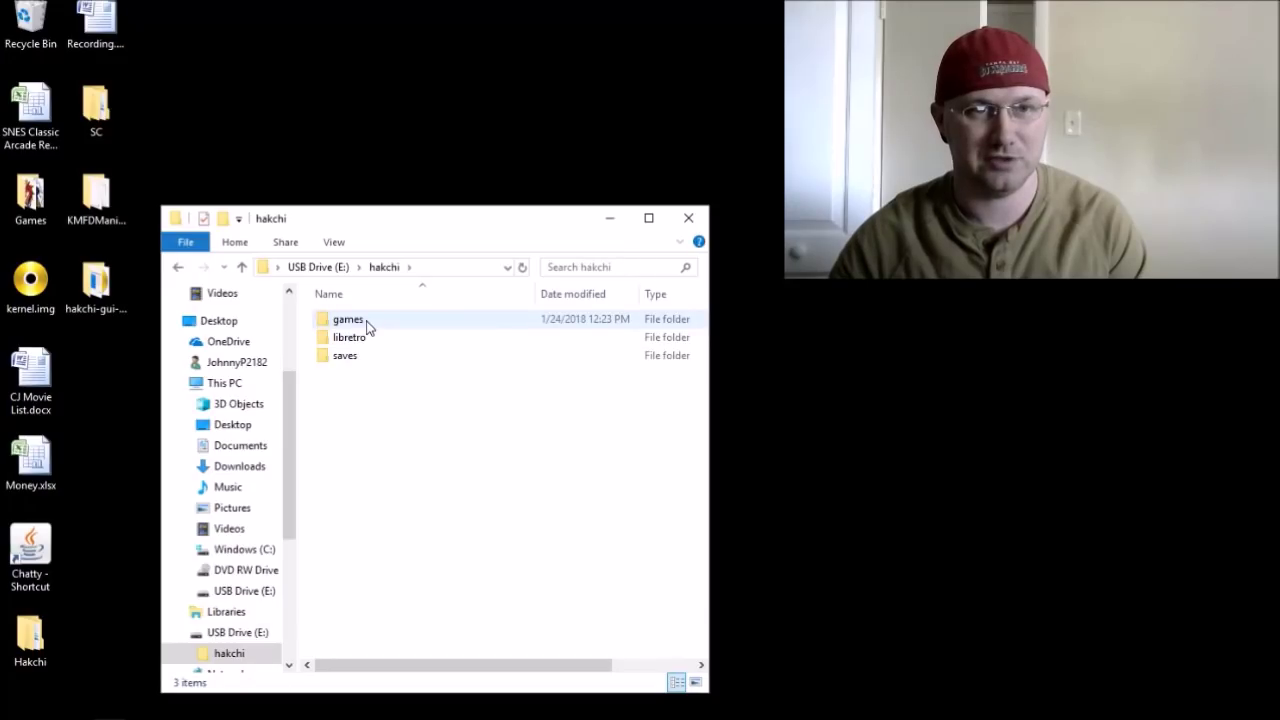
{"action": "double_click", "coordinate": [367, 340]}
{"action": "left_click", "coordinate": [178, 270]}
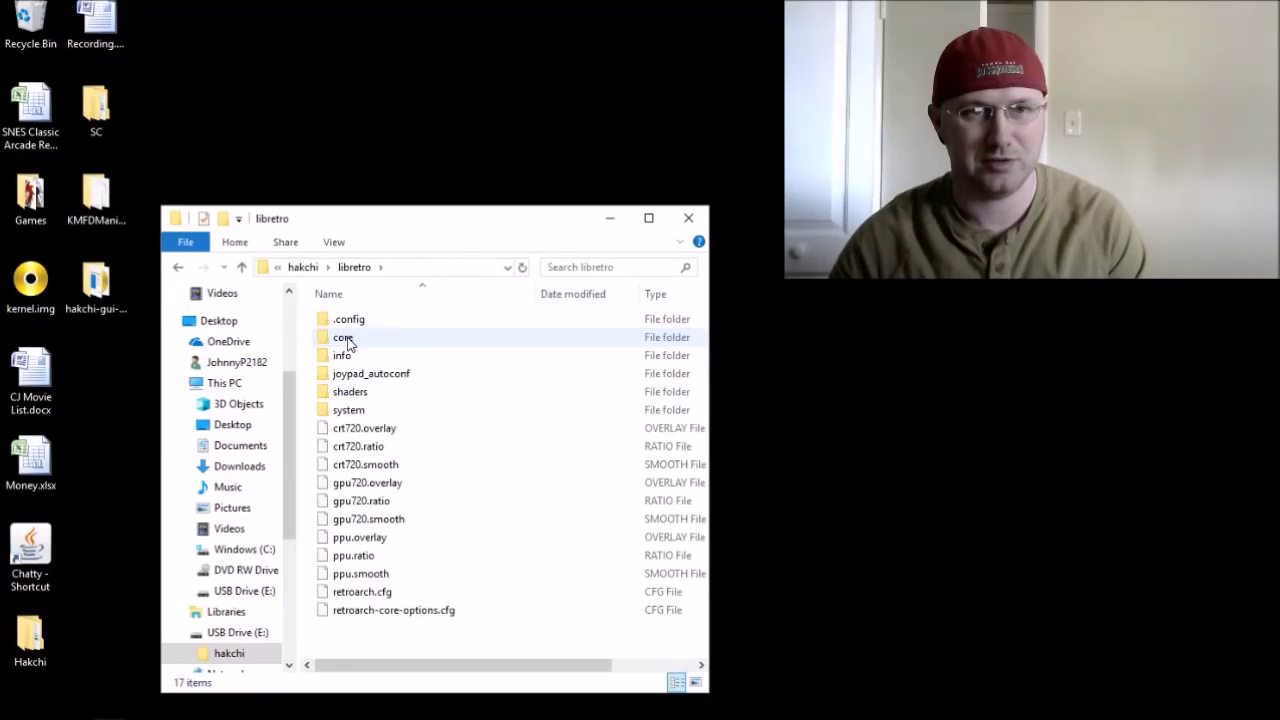
{"action": "double_click", "coordinate": [348, 355]}
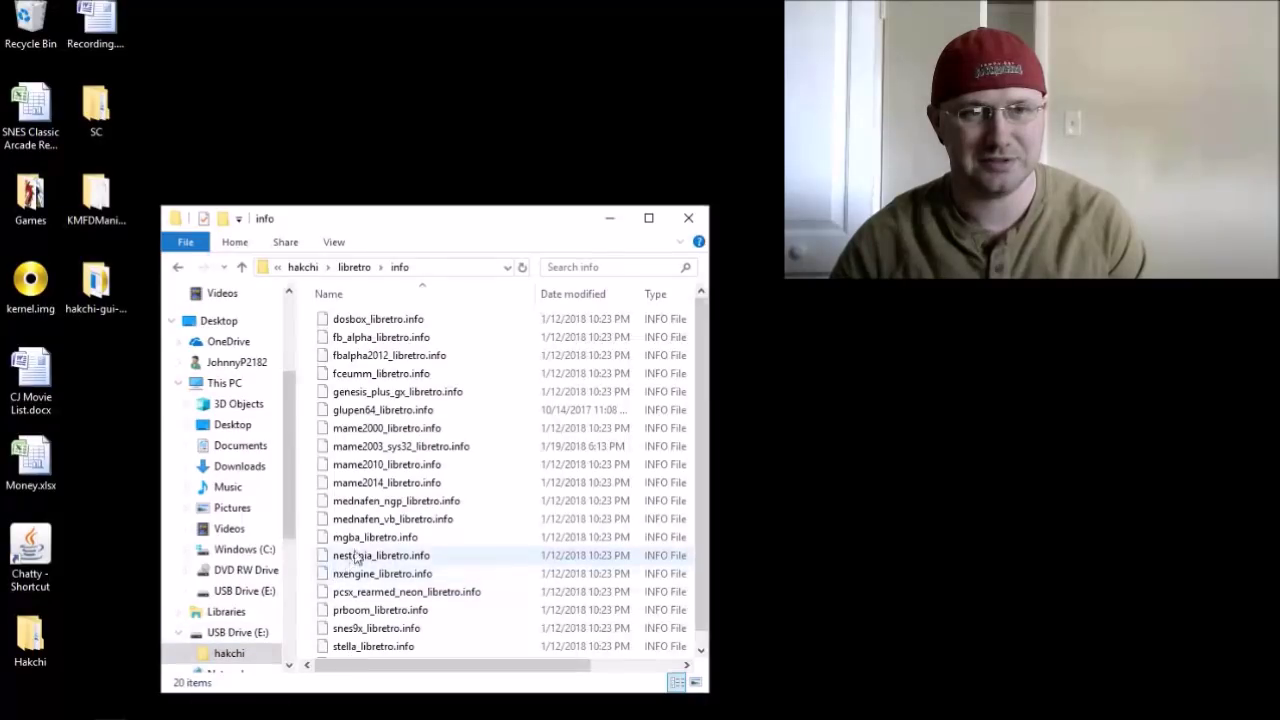
{"action": "left_click", "coordinate": [382, 488]}
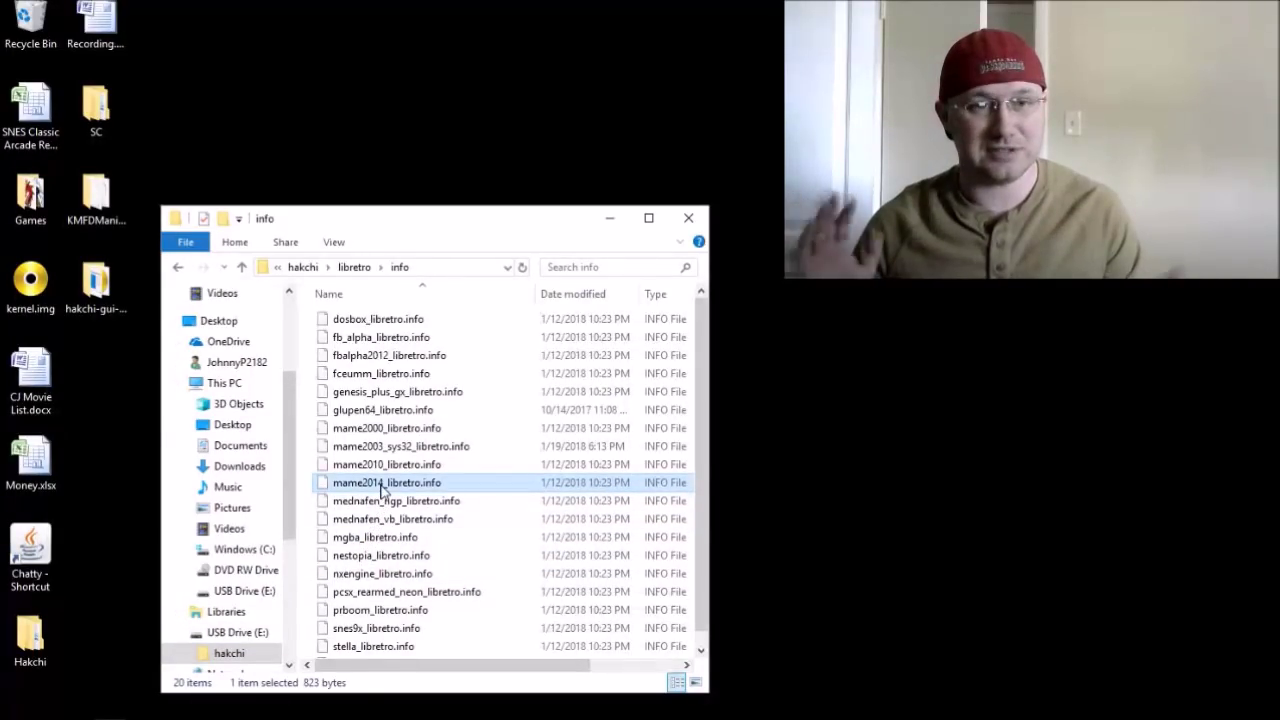
{"action": "left_click", "coordinate": [610, 222]}
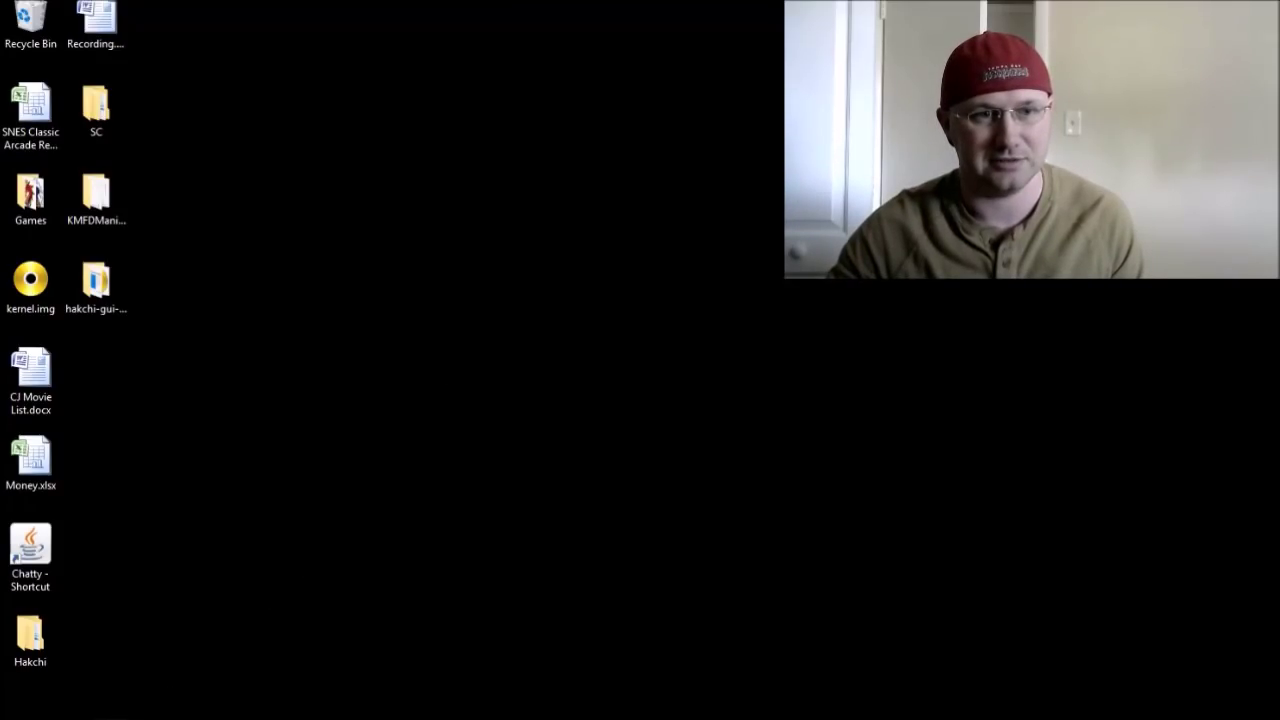
{"action": "key", "text": "alt+Tab"}
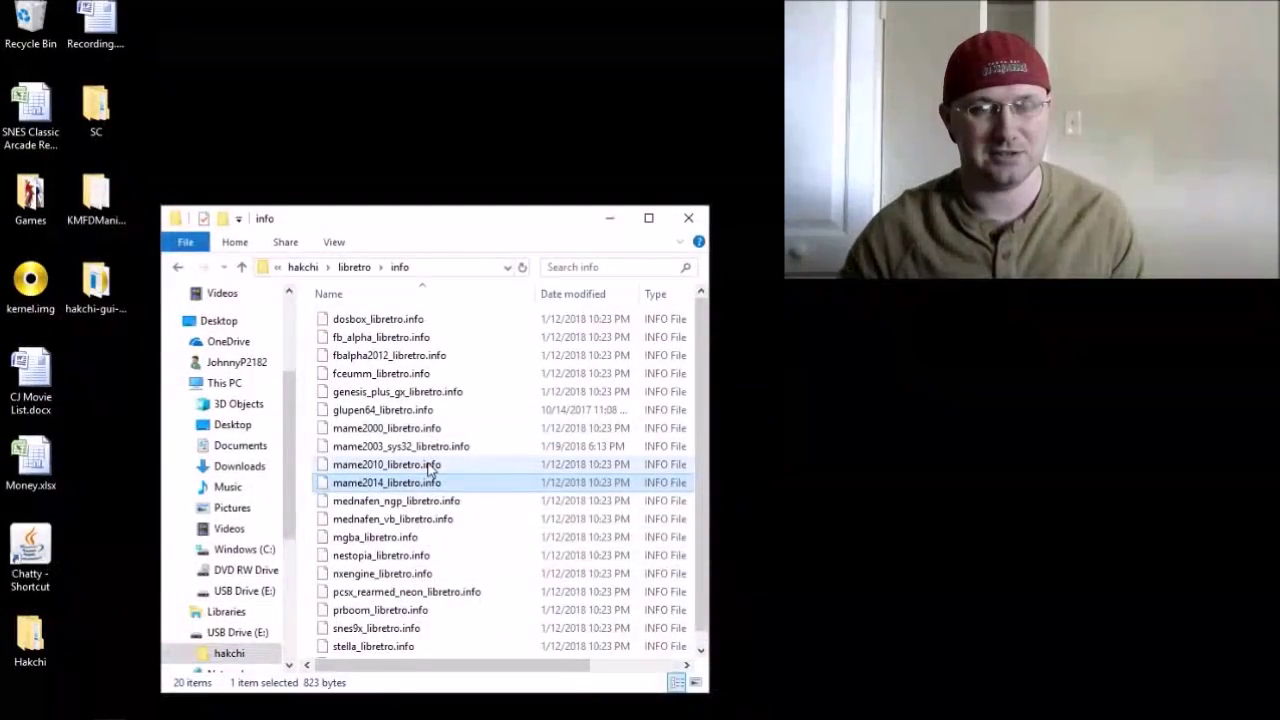